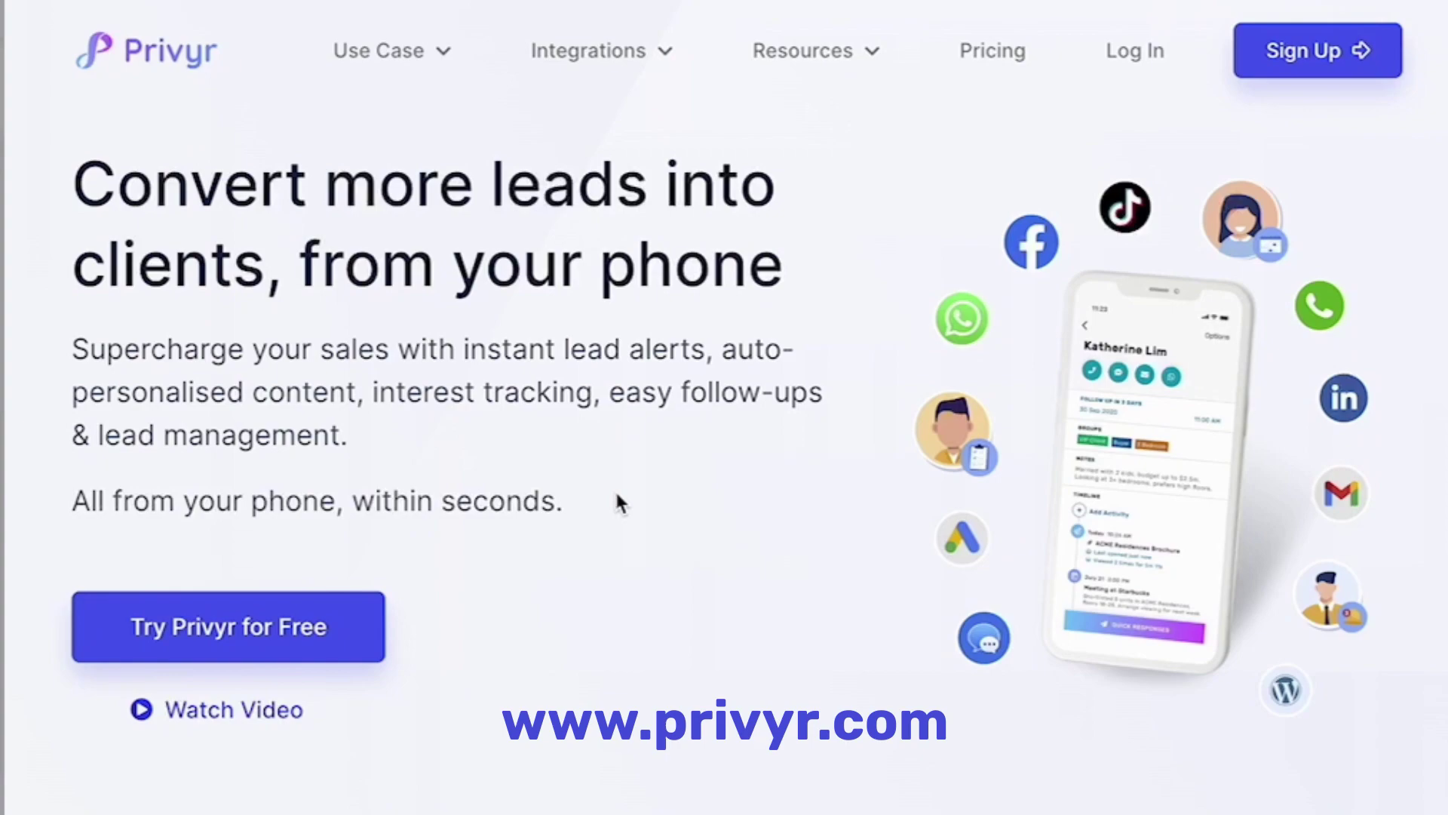
- Sign up for a free Privyr account and continue past the welcome dialog to the Facebook Lead Ads prompt
click(360, 607)
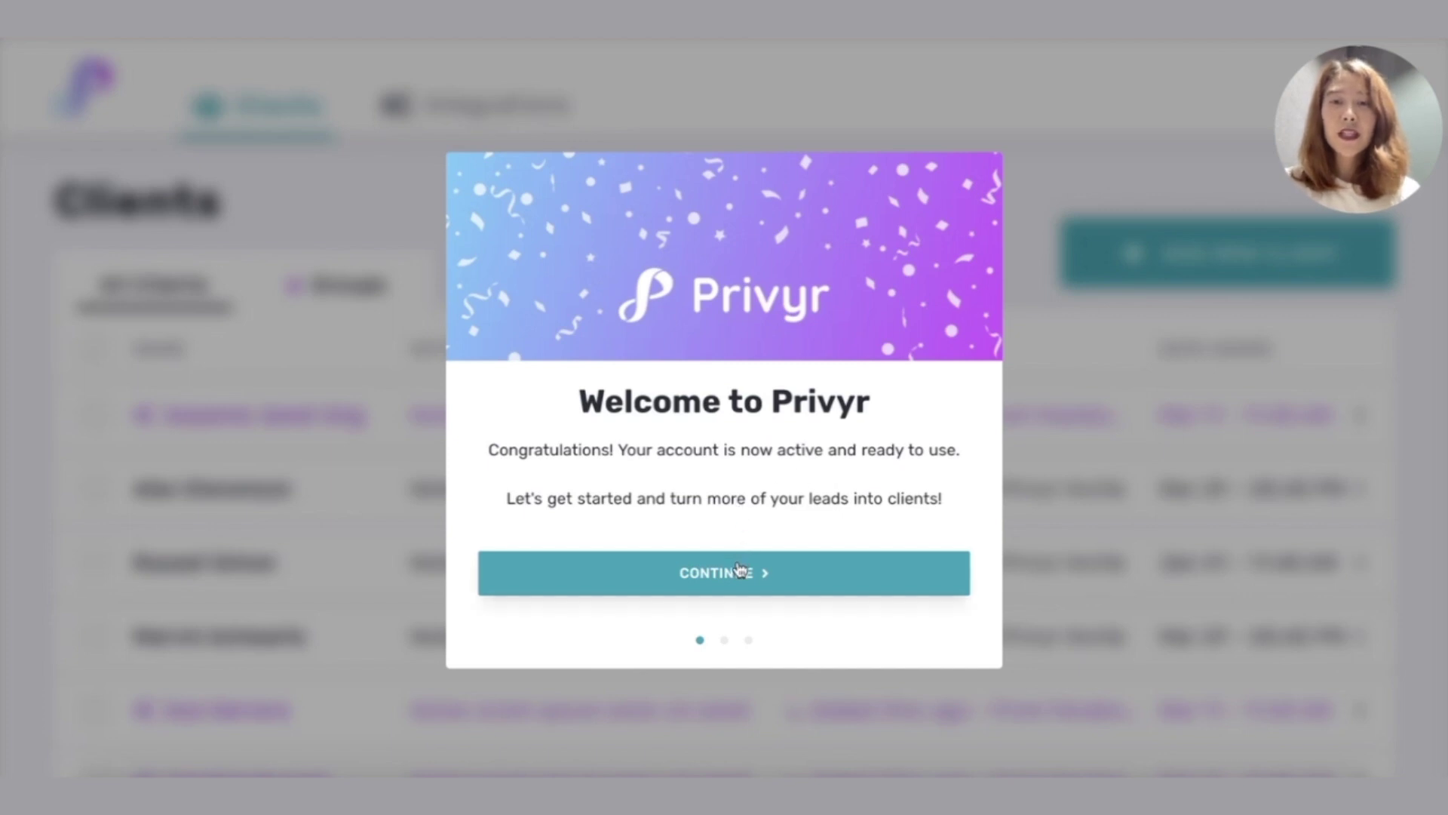
click(739, 569)
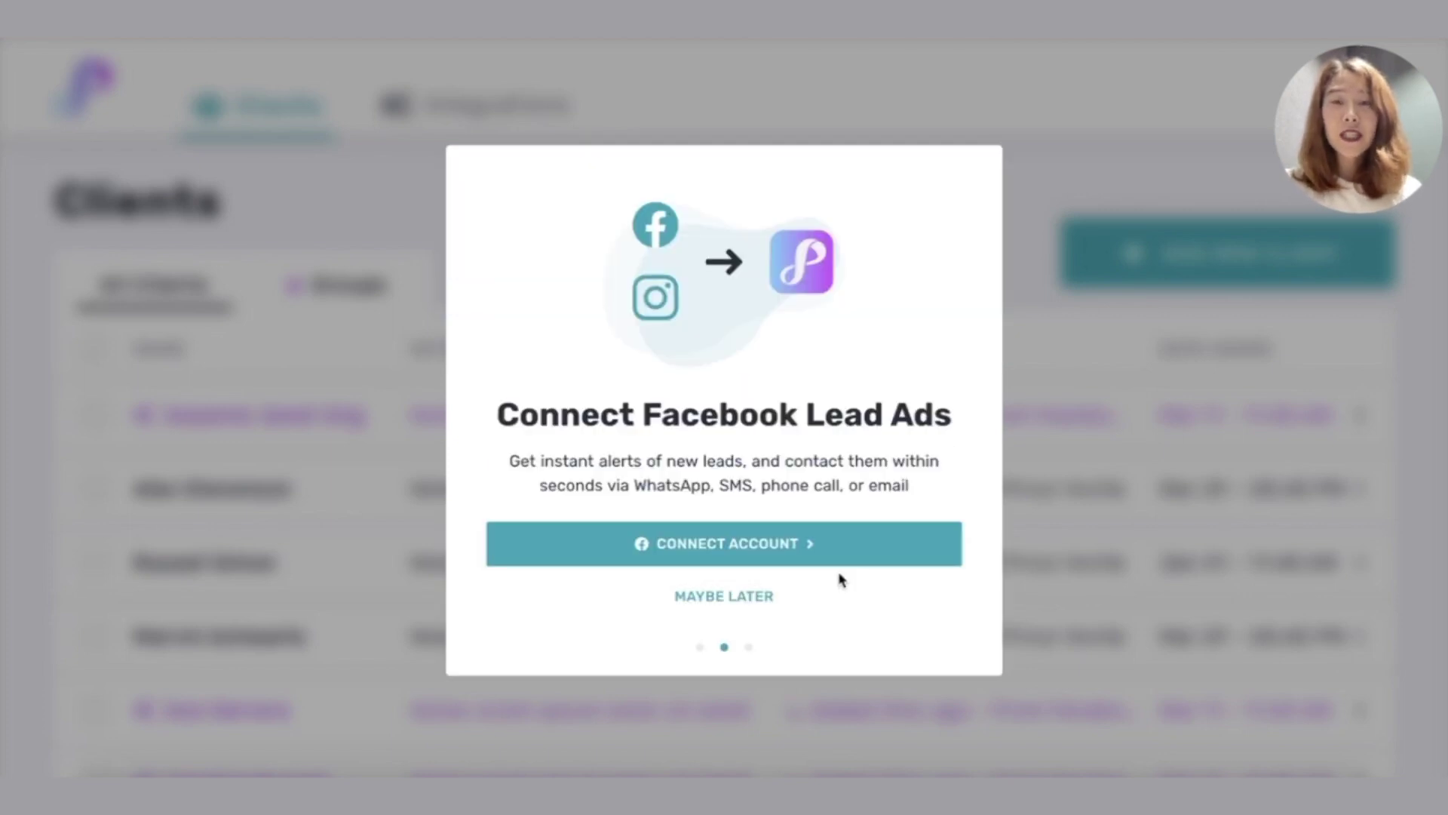
- Start connecting Facebook as the signed-in profile and clear the default all-pages selection
click(720, 543)
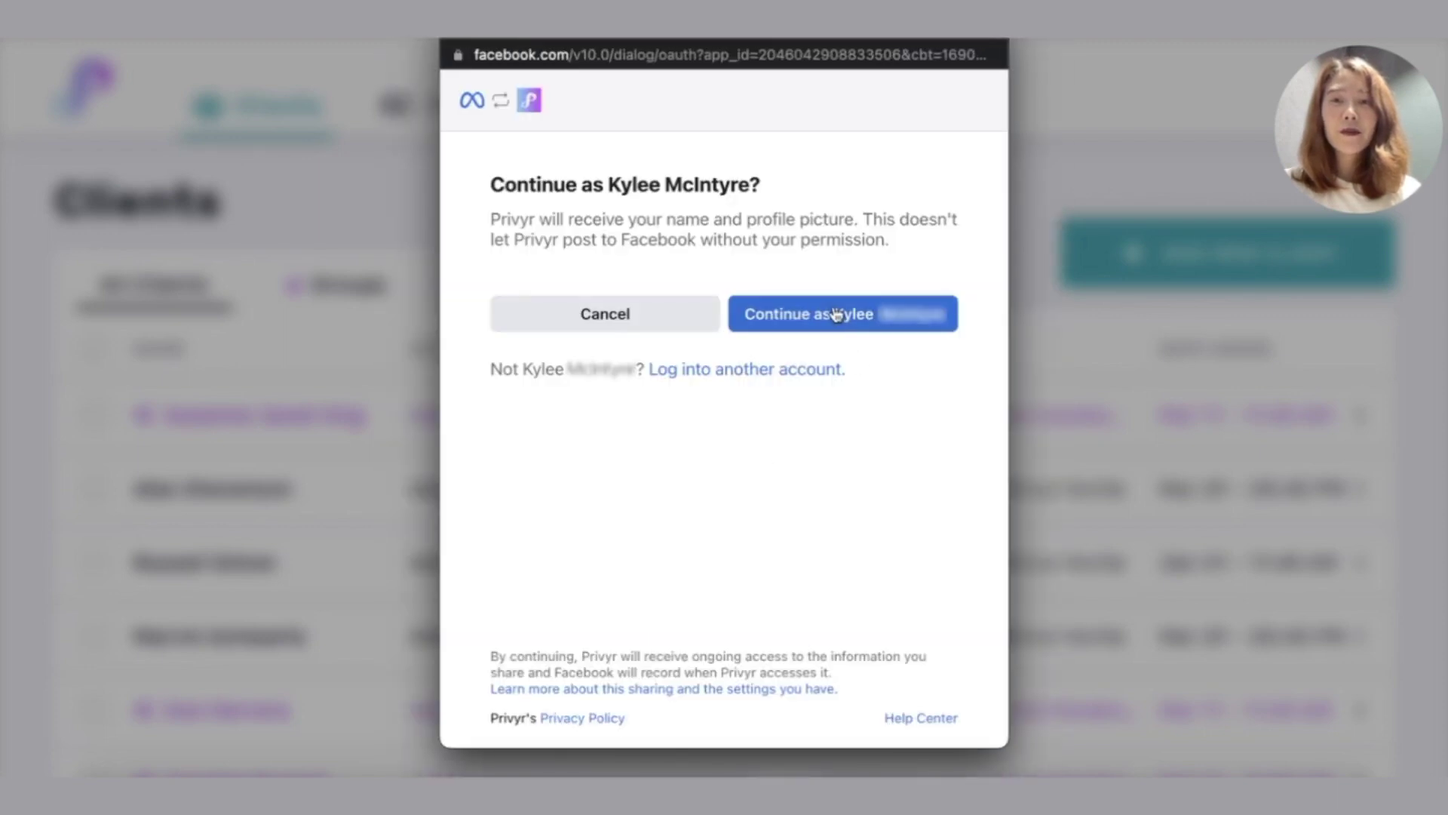
click(837, 315)
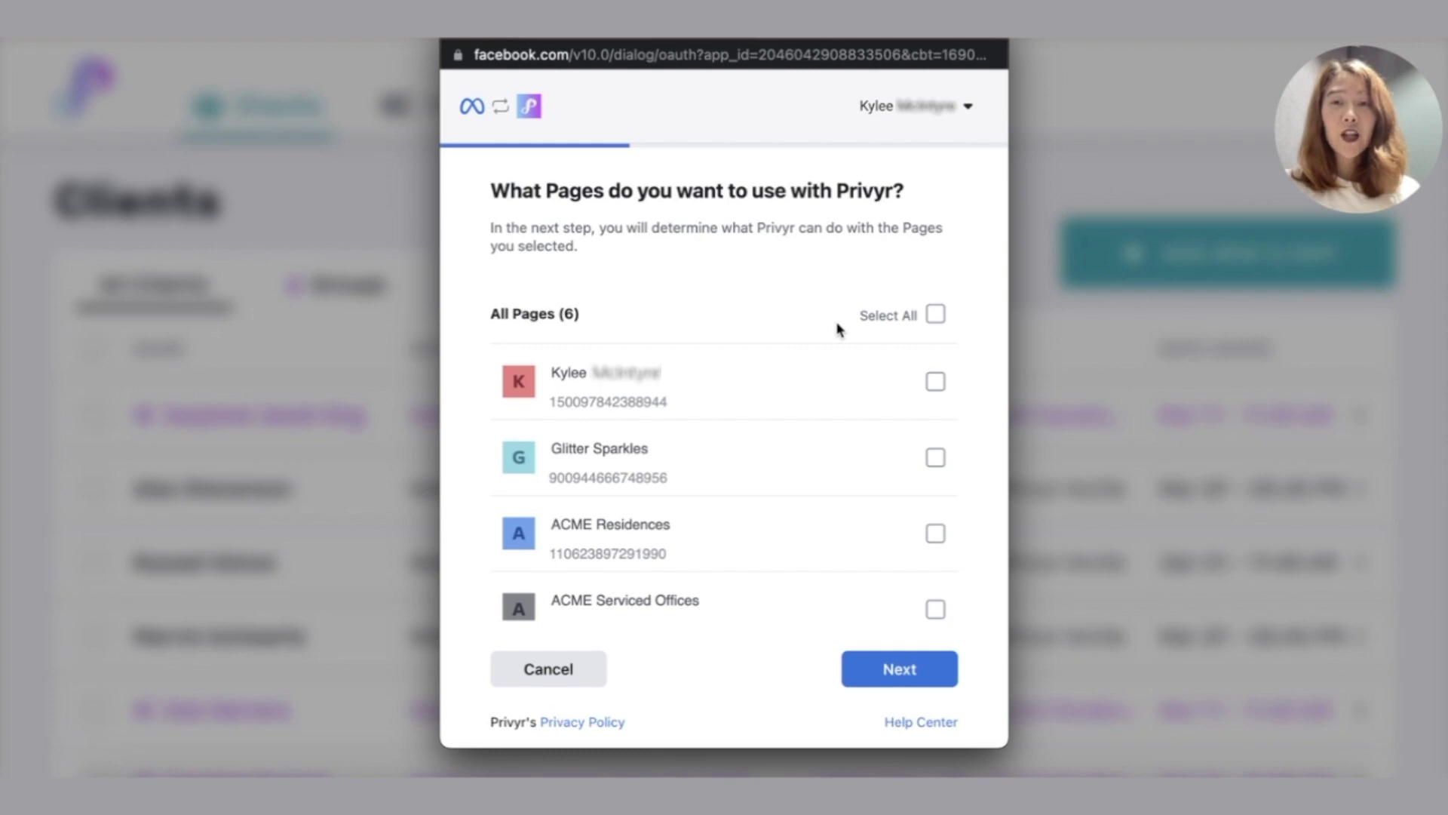
click(935, 315)
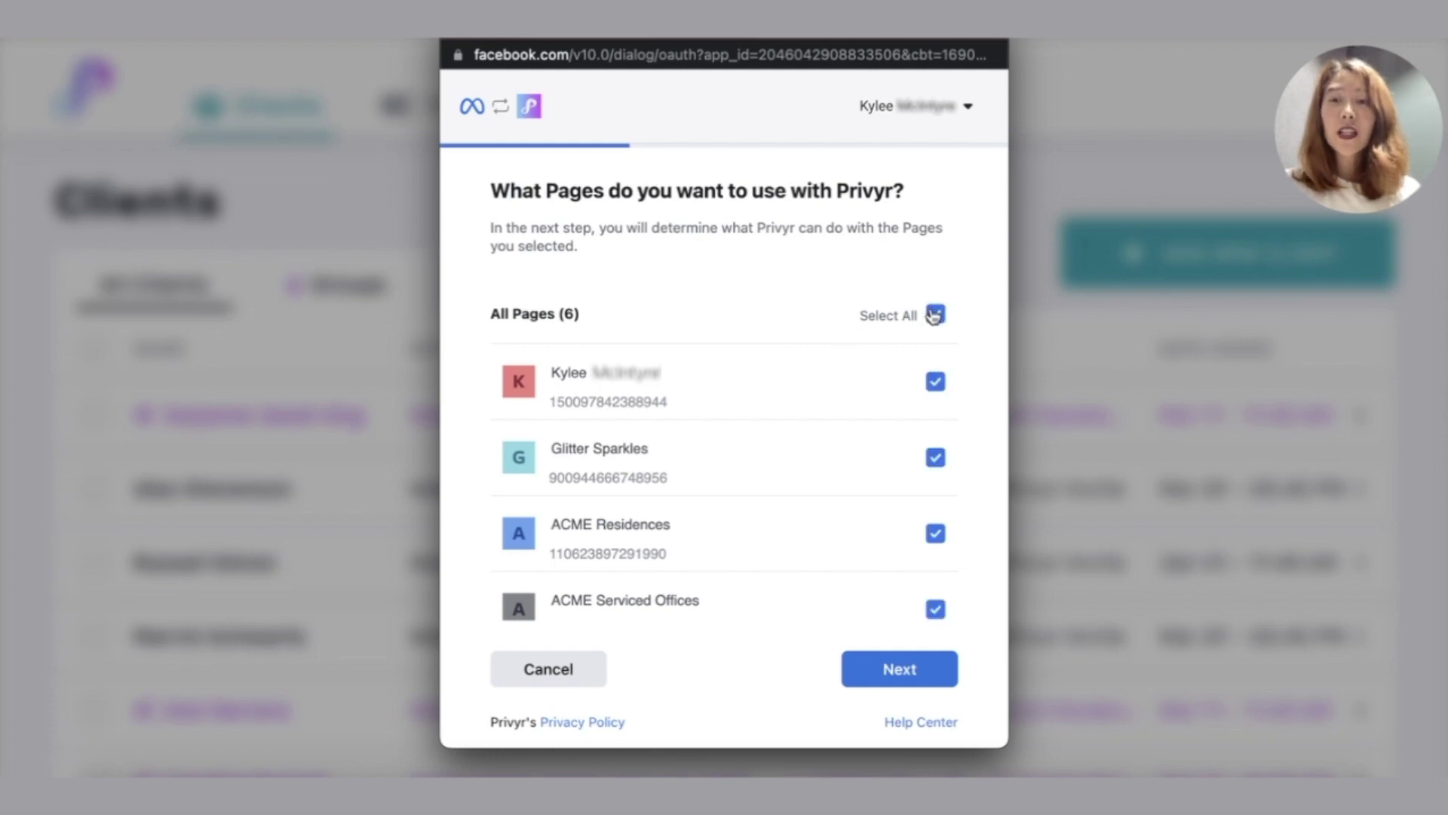
click(935, 315)
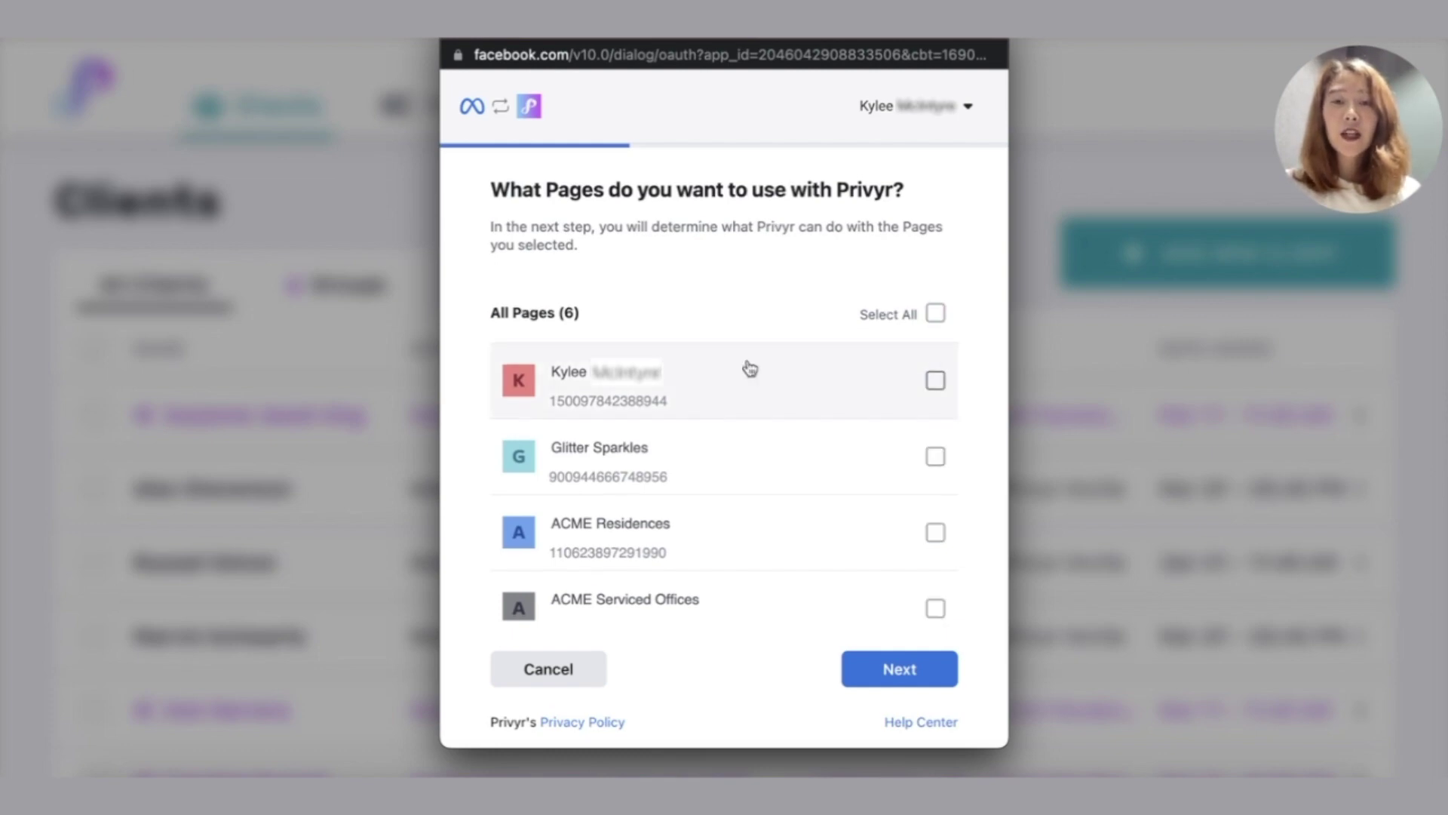
scroll(744, 365, down, 3)
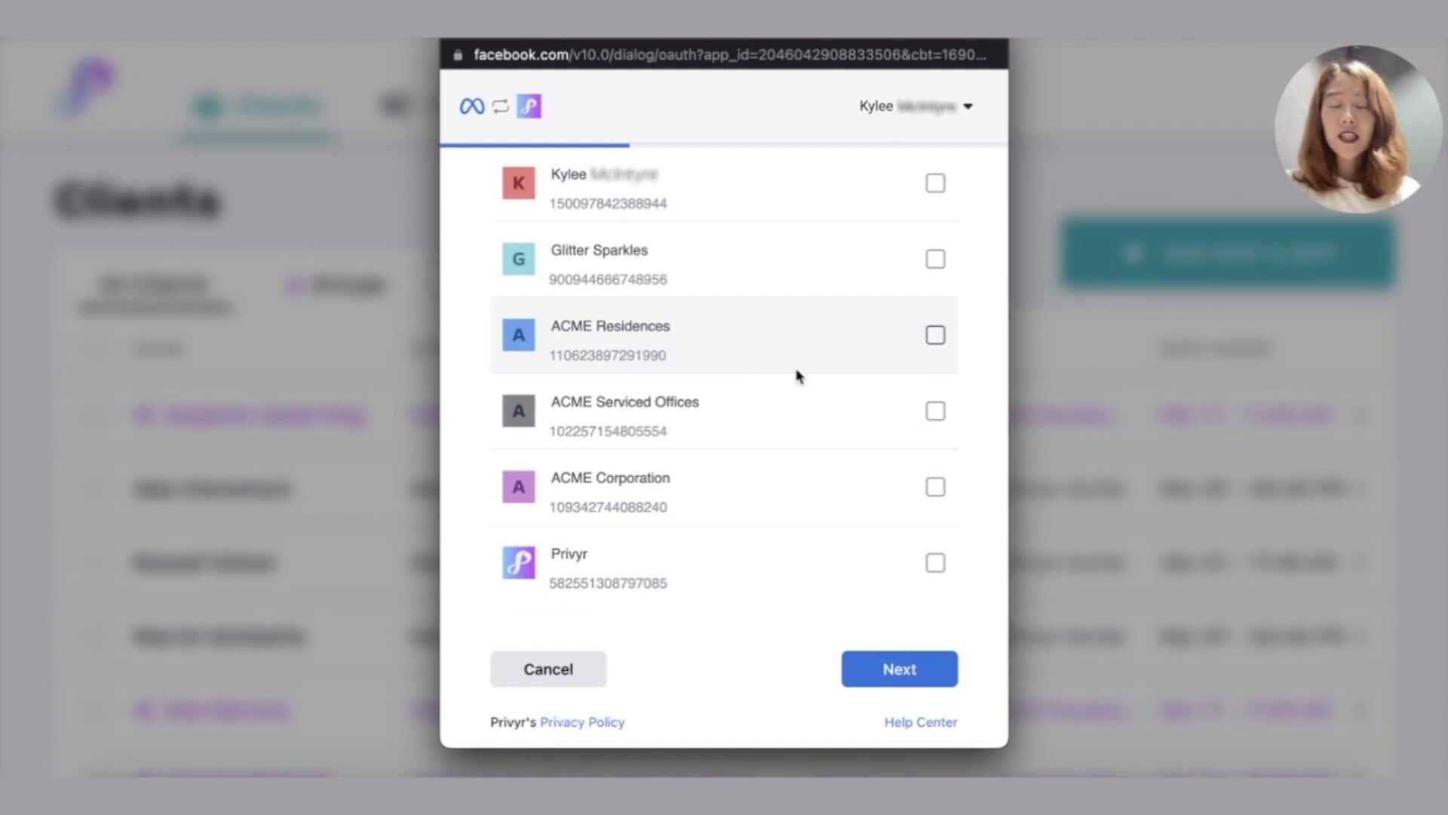
- Pick ACME Residences, ACME Corporation and ACME Serviced Offices and proceed to the permissions step
click(936, 334)
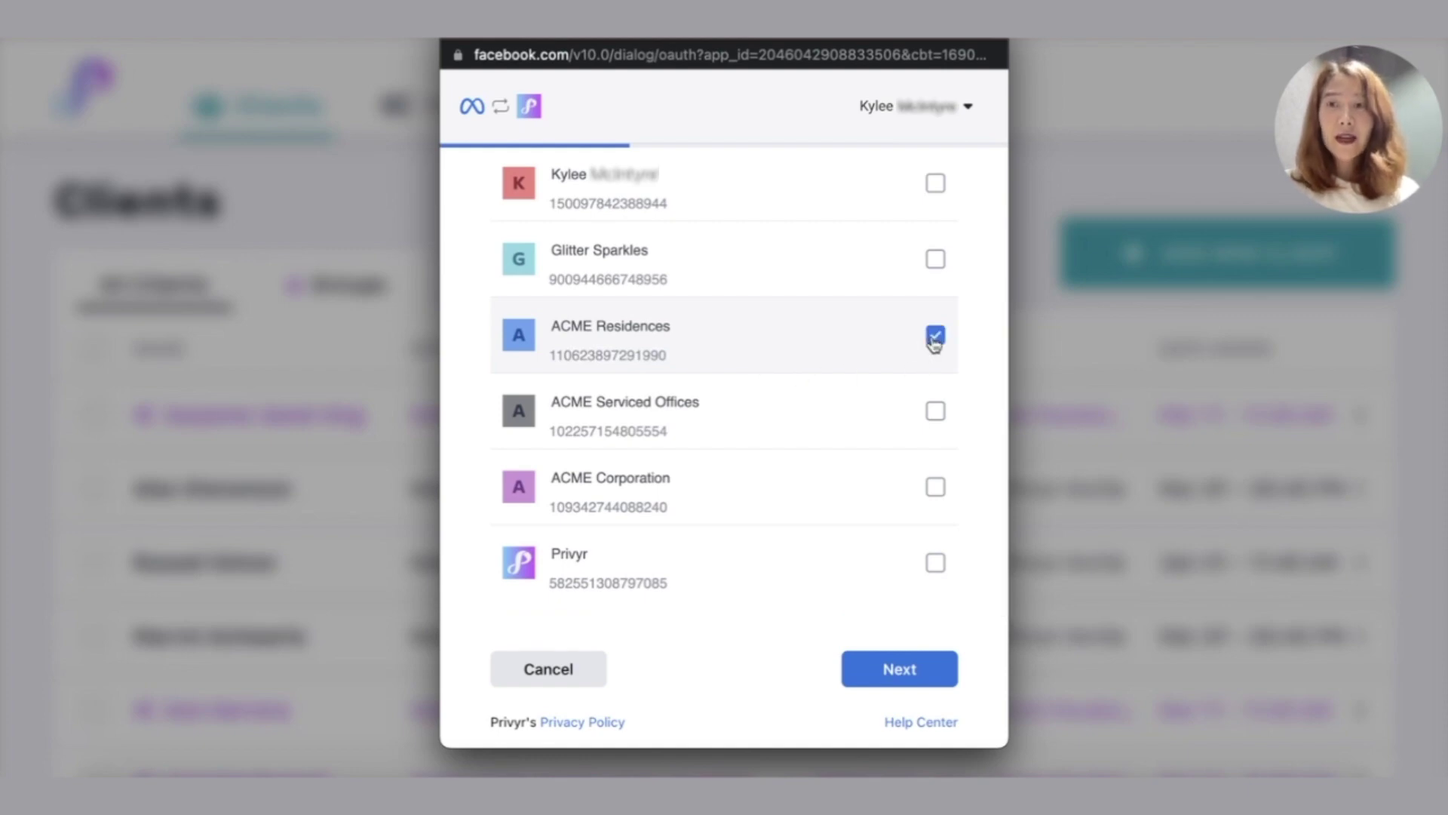
click(932, 491)
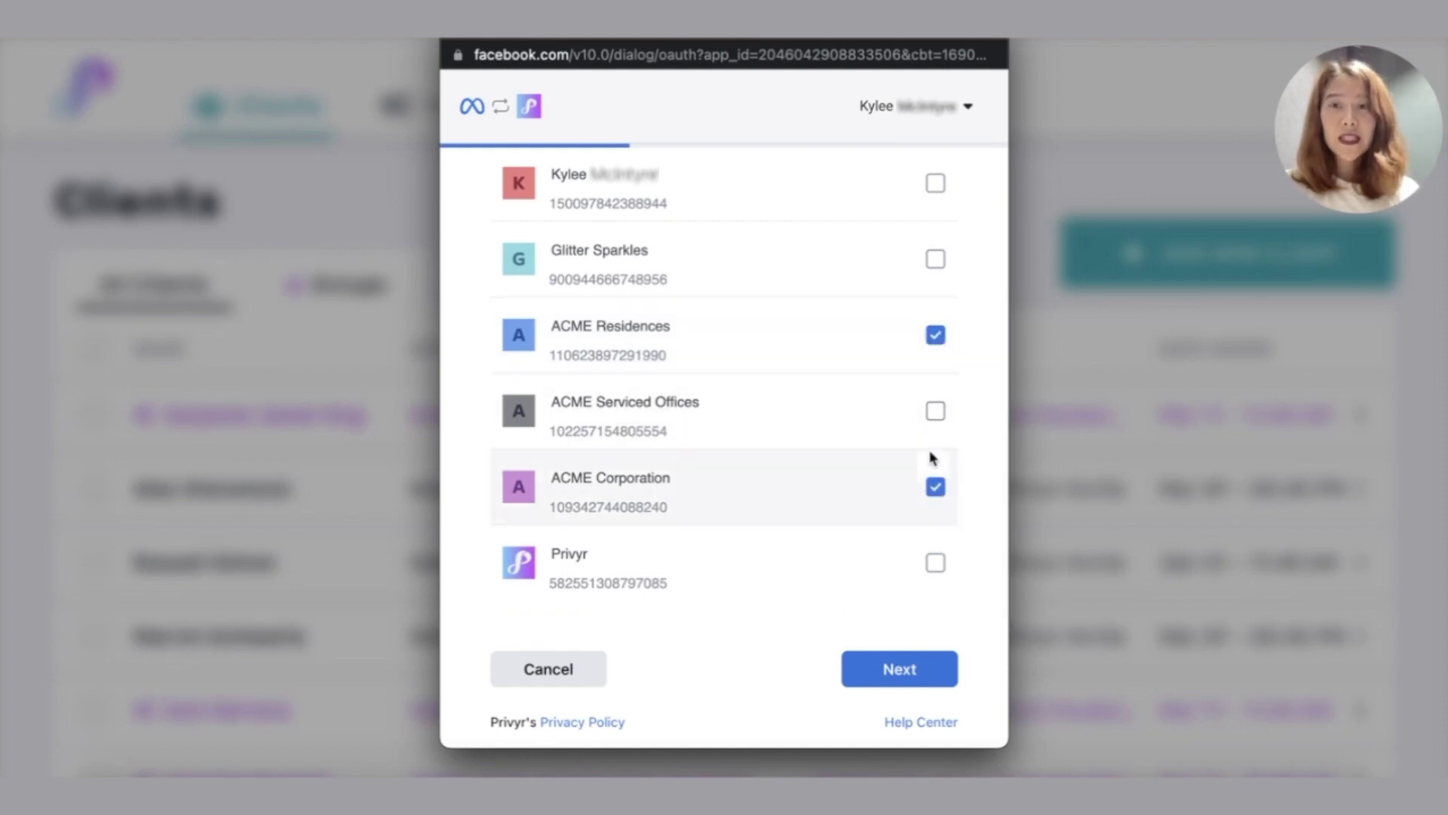
click(935, 411)
click(885, 677)
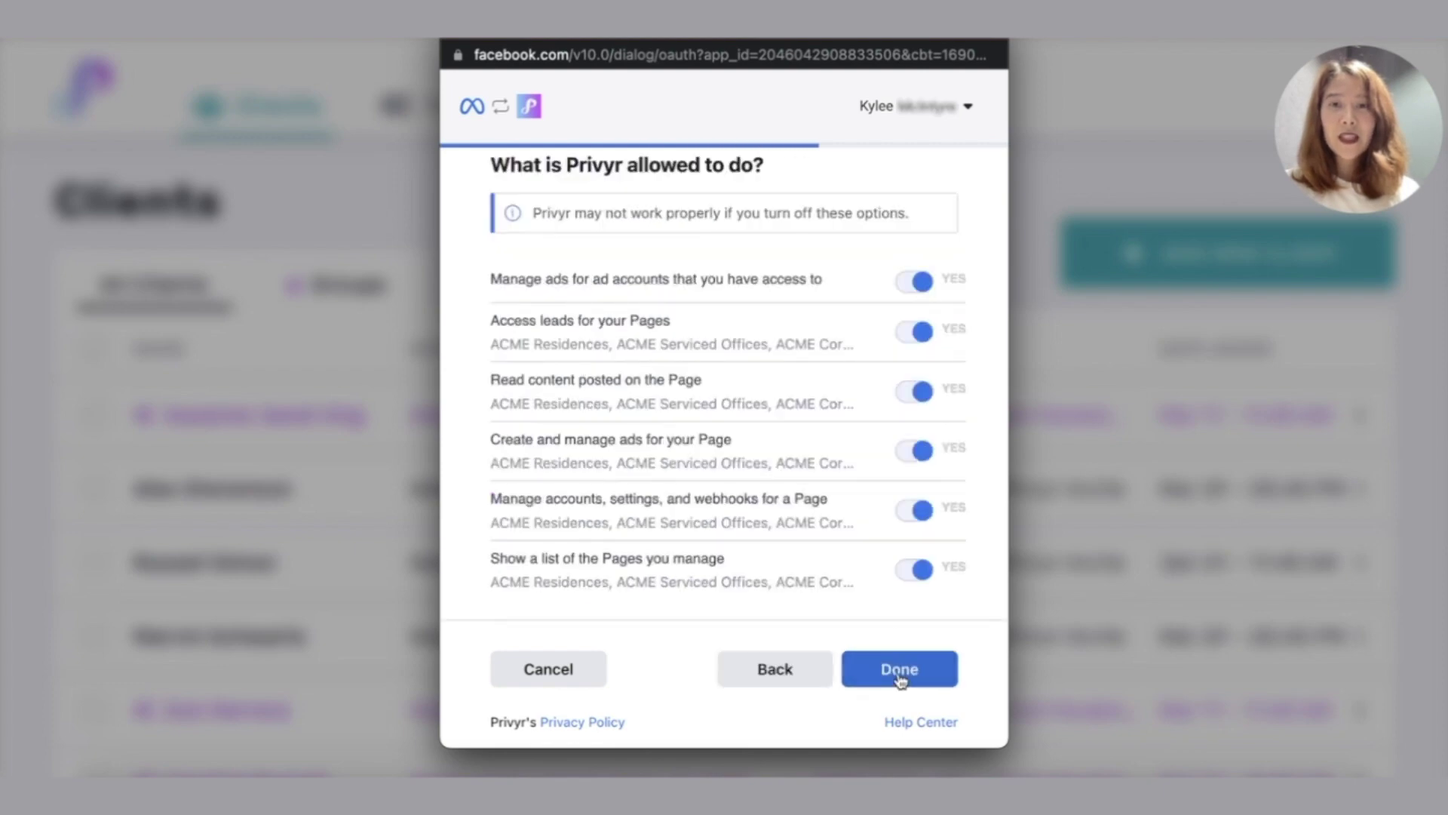
scroll(863, 460, down, 1)
- Approve Privyr's Facebook permissions and acknowledge the linked confirmation
click(900, 673)
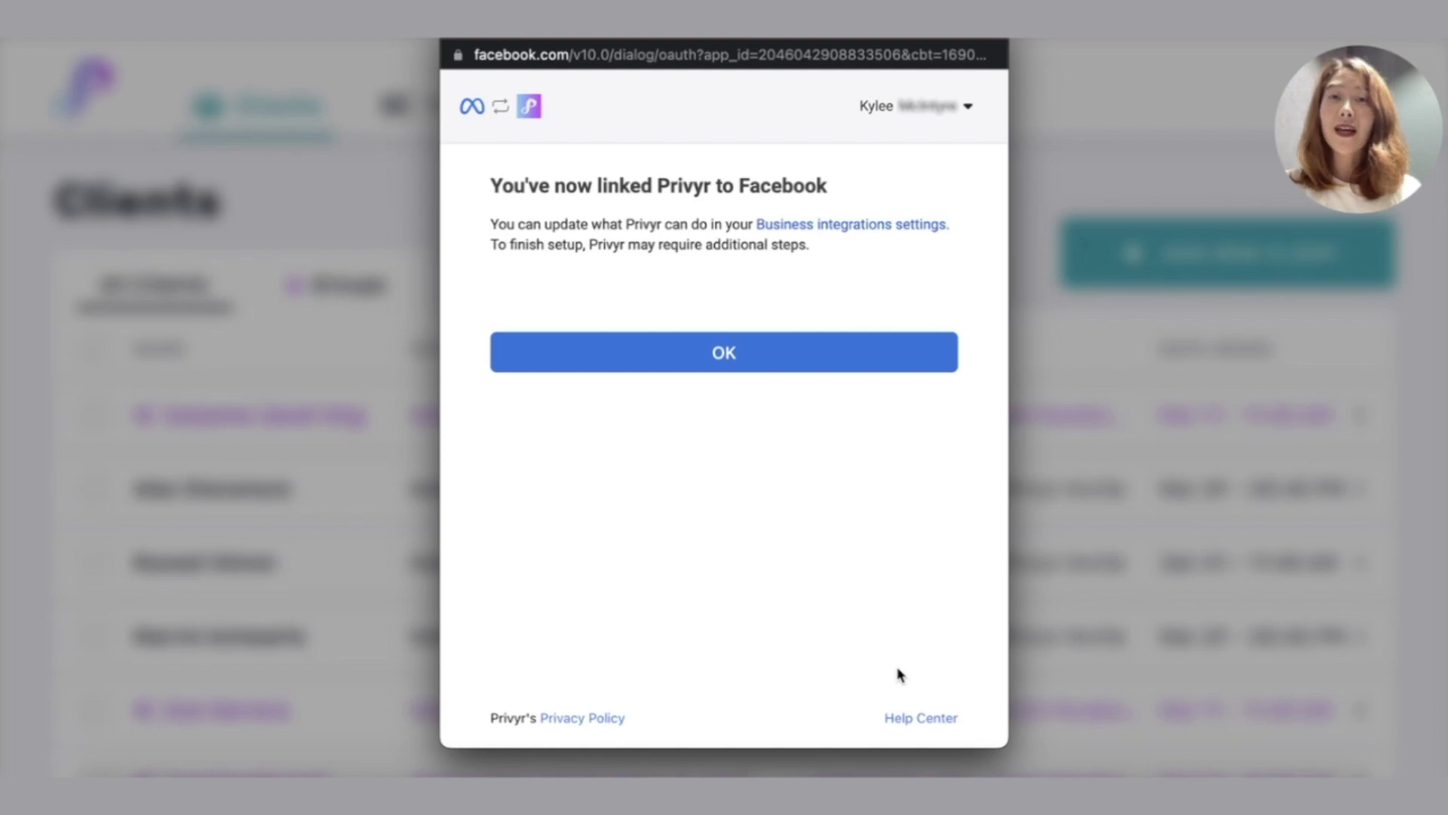
click(718, 365)
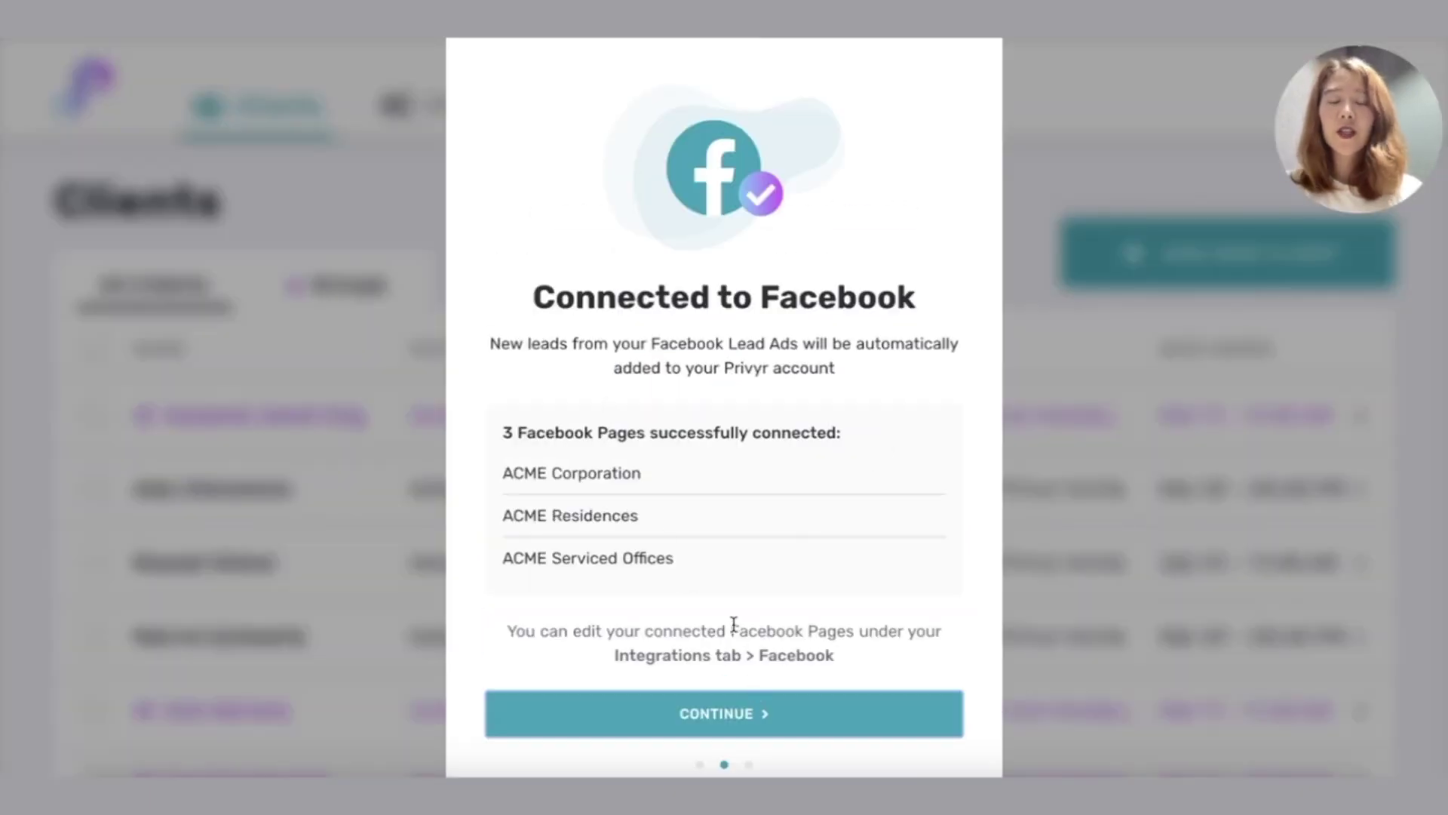
- Paste a recipient's e-mail into Share Leads, add it, and finish onboarding
click(754, 714)
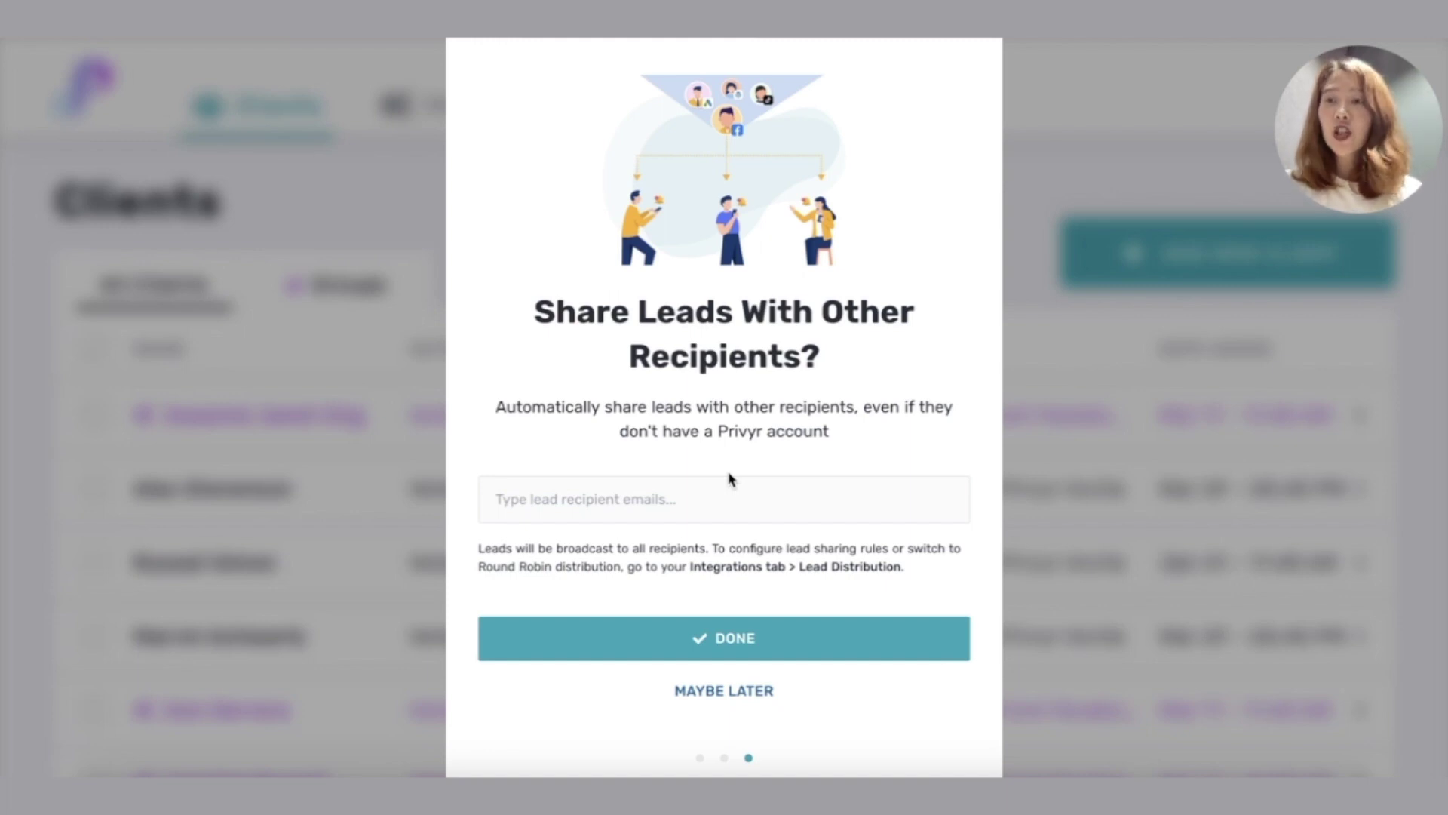
click(623, 483)
key(ctrl+v)
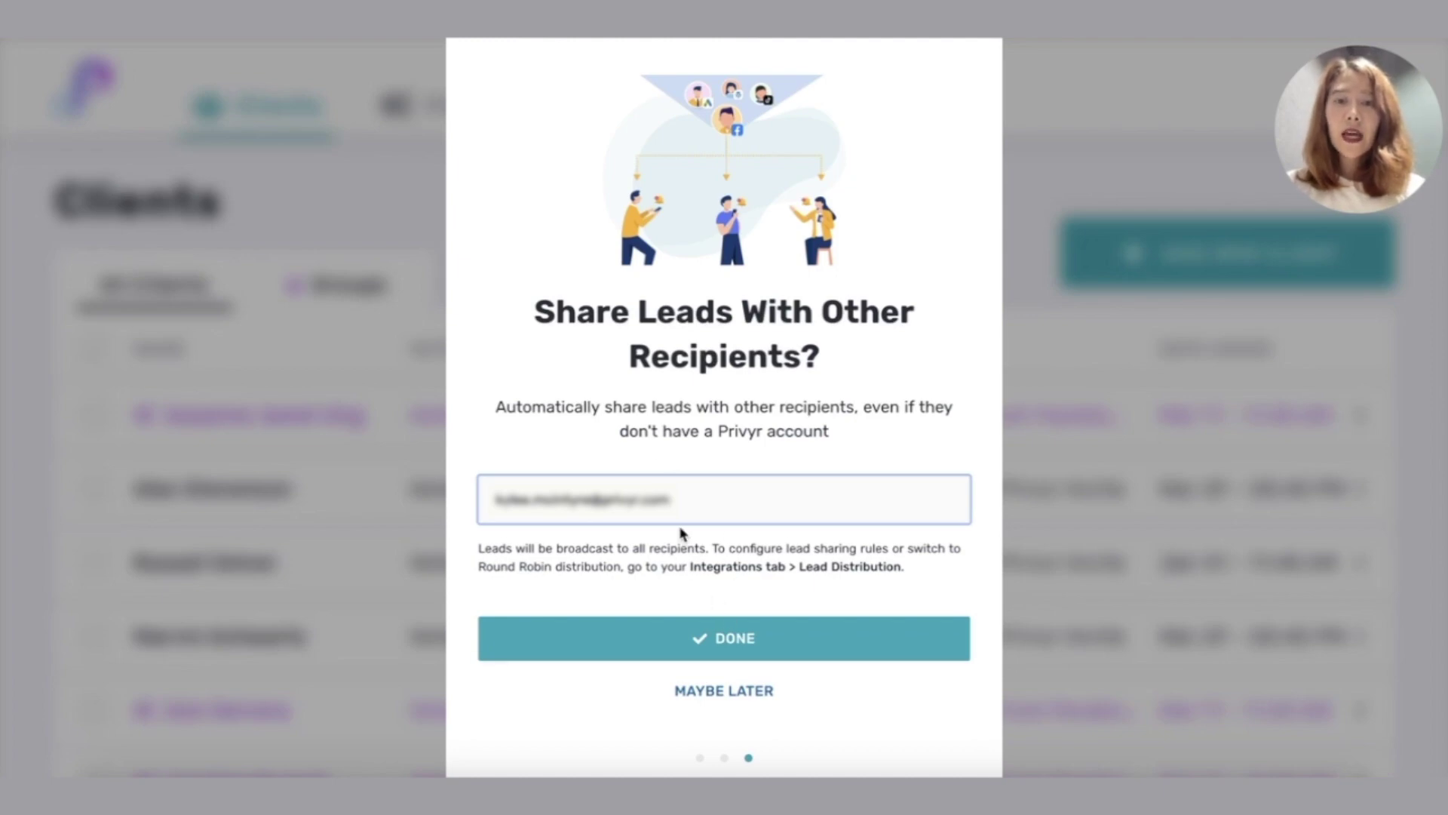
click(721, 634)
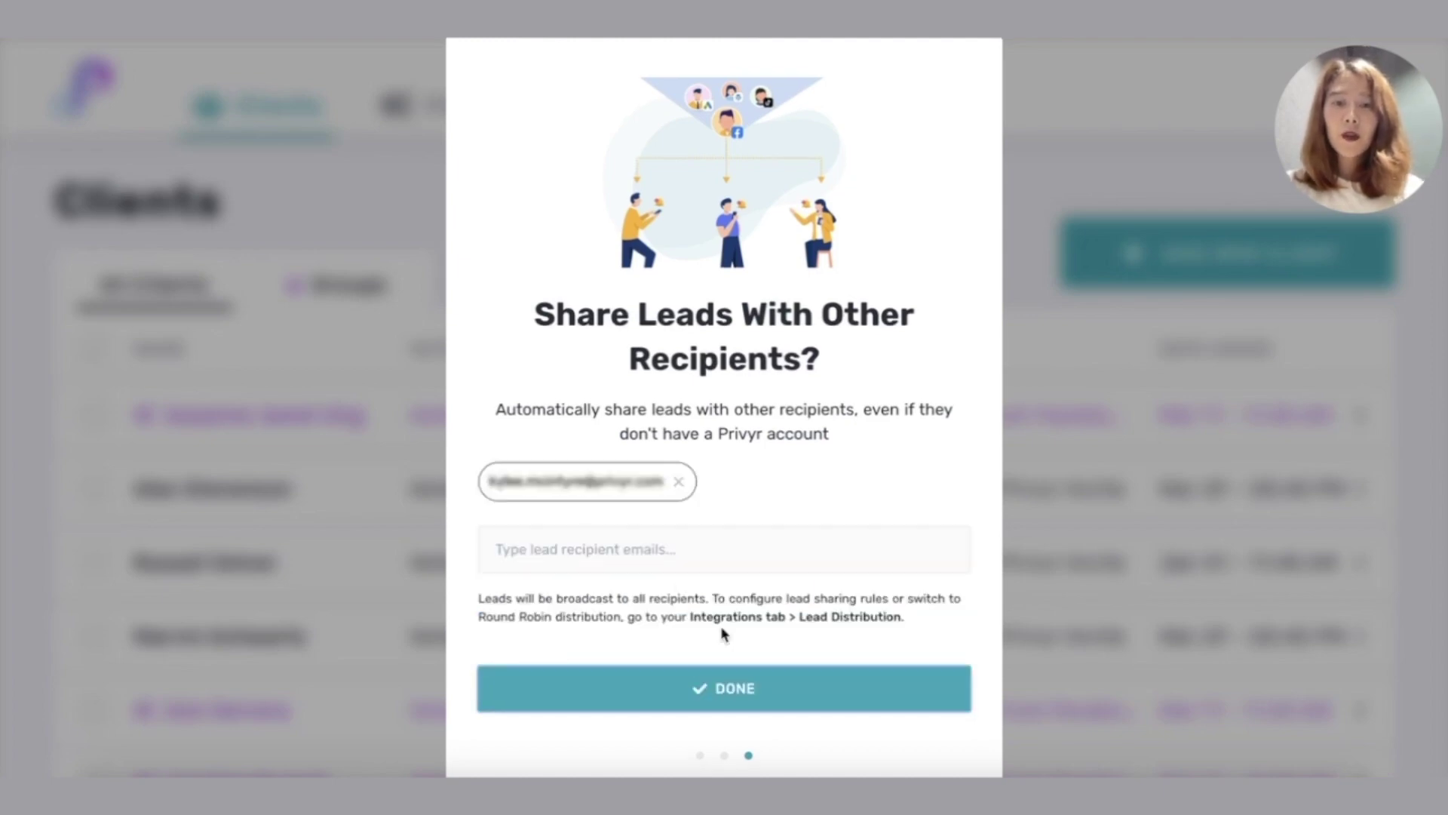
click(653, 683)
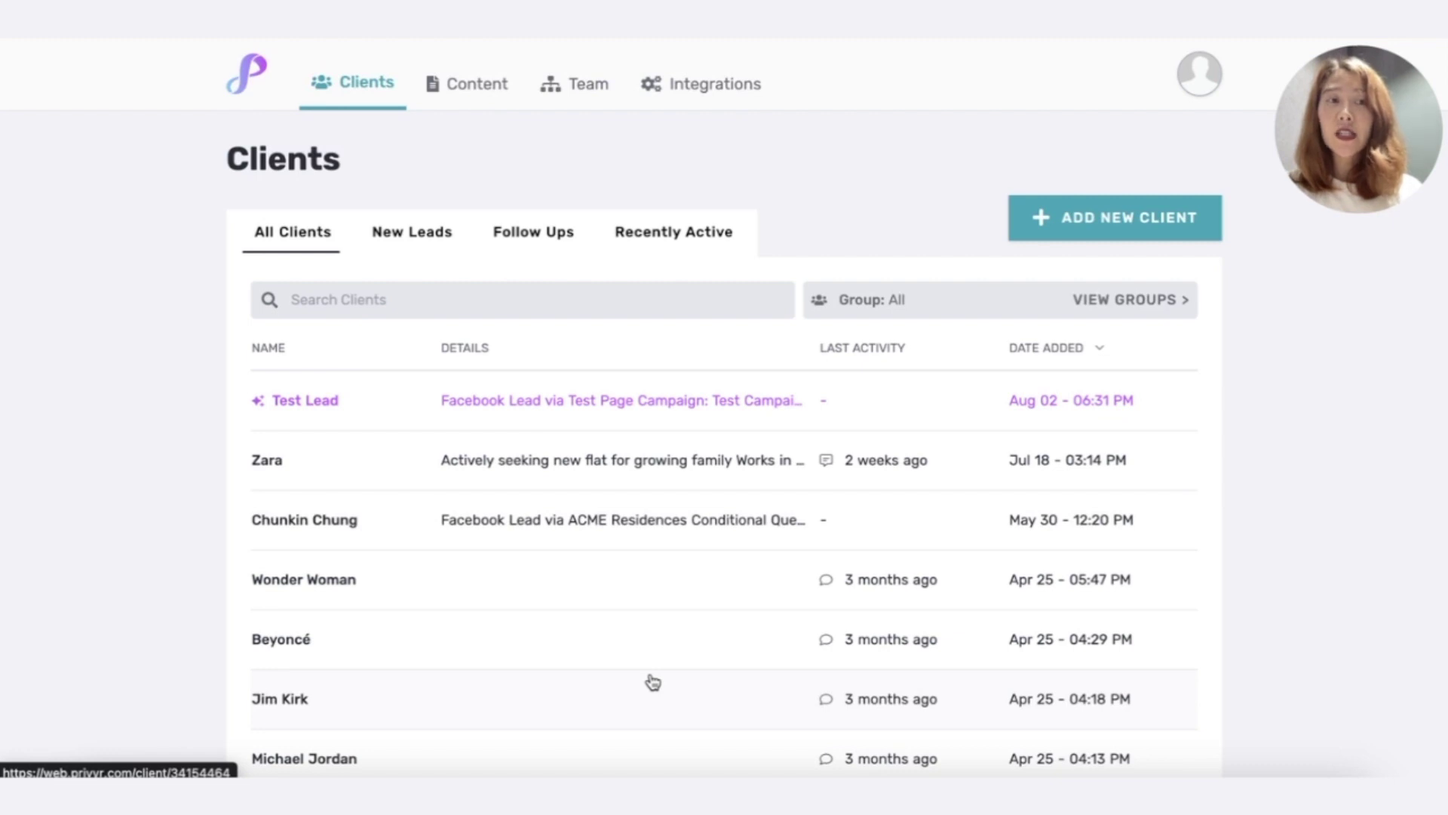
- Open the Test Lead client record and scroll through its contact and campaign details
click(674, 396)
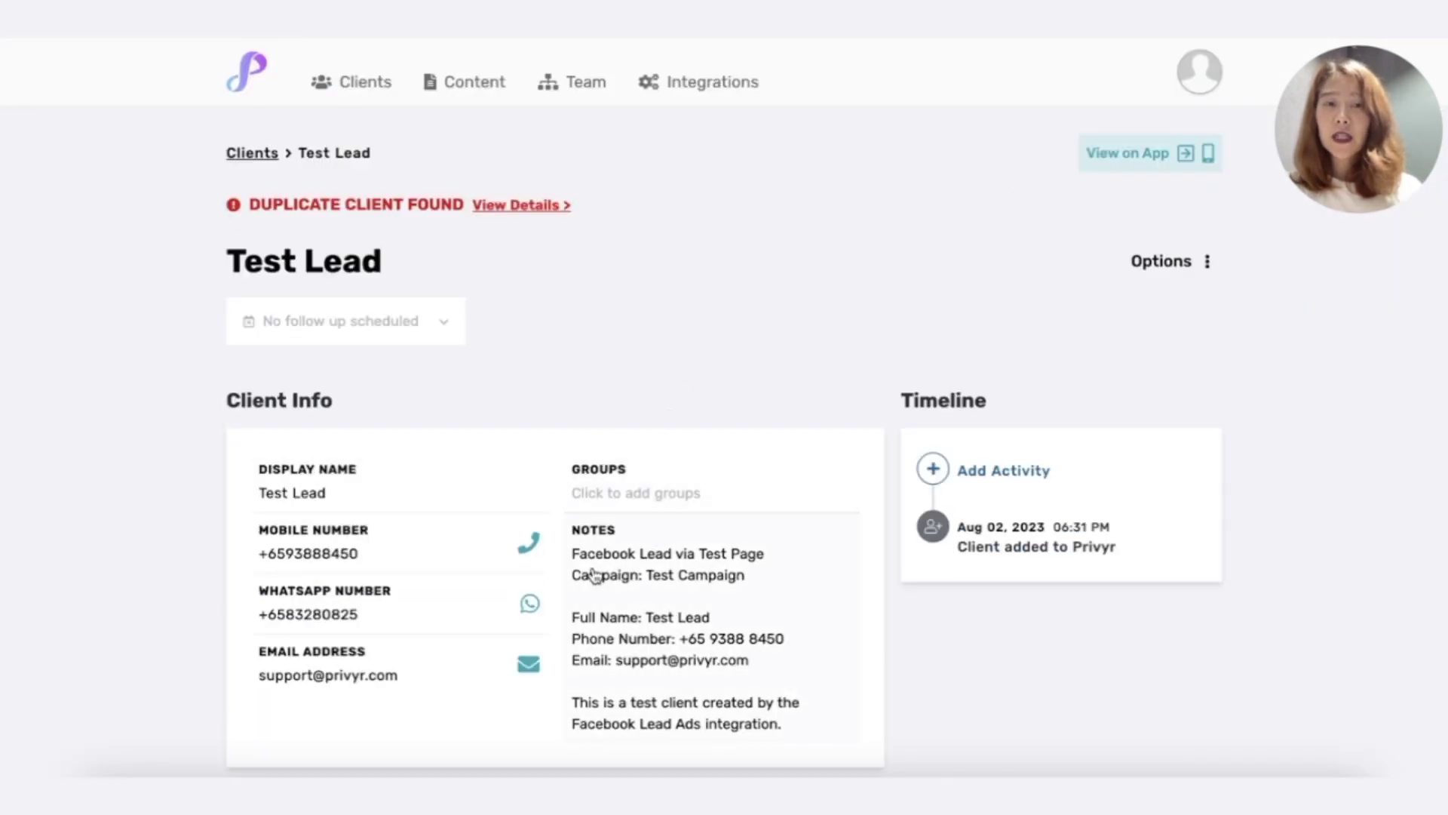
scroll(596, 576, down, 1)
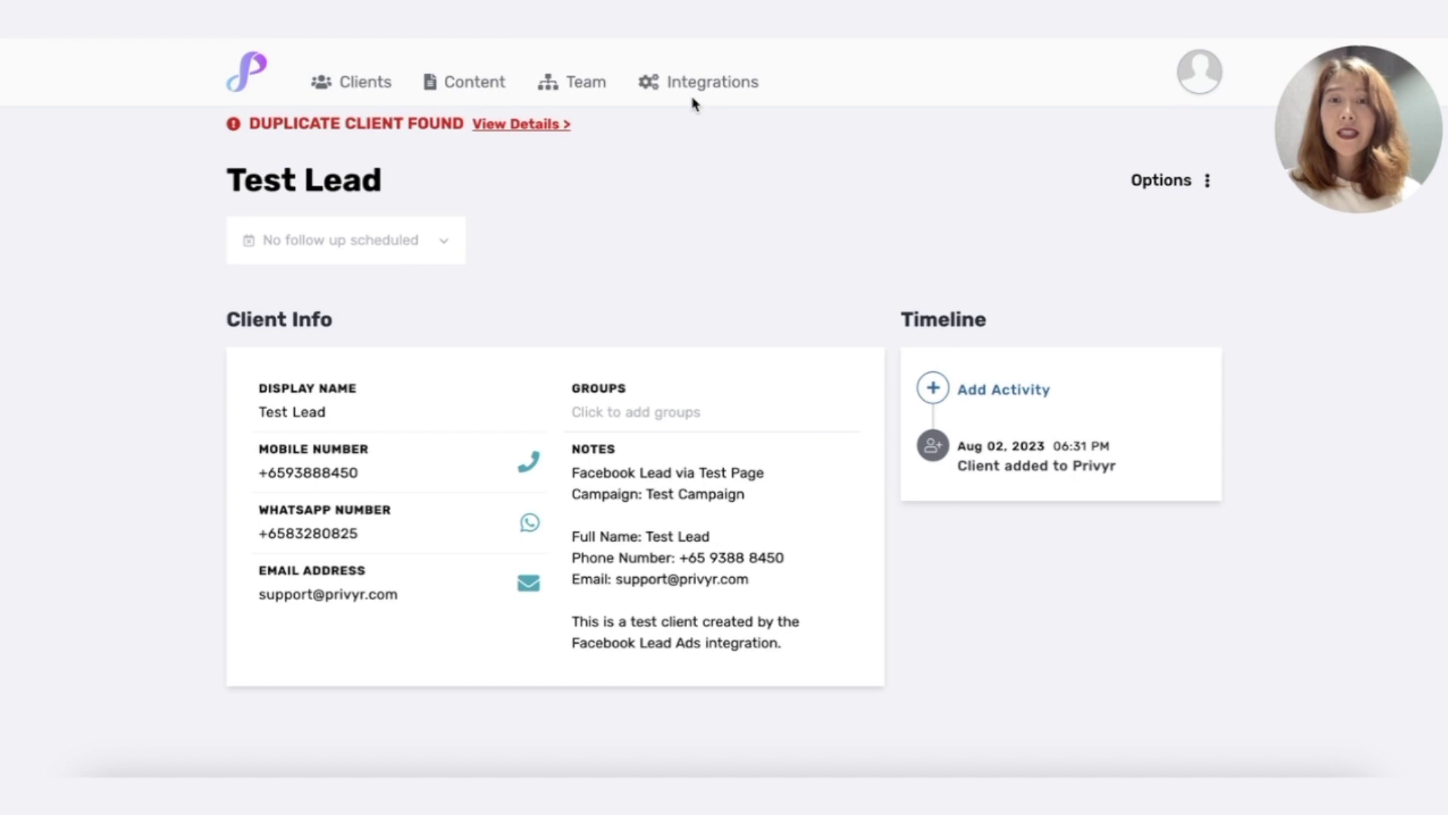
click(713, 89)
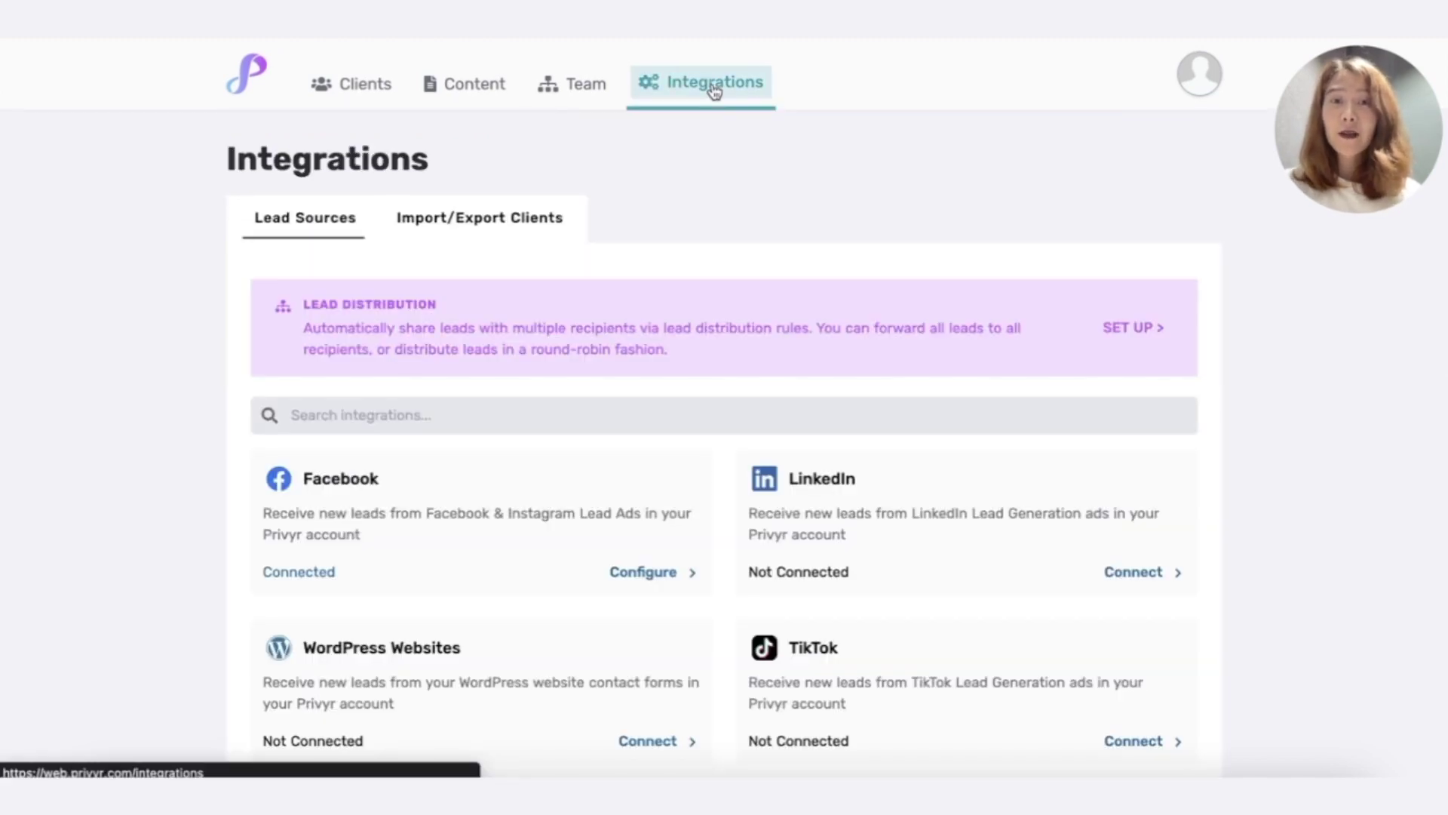
scroll(773, 202, down, 5)
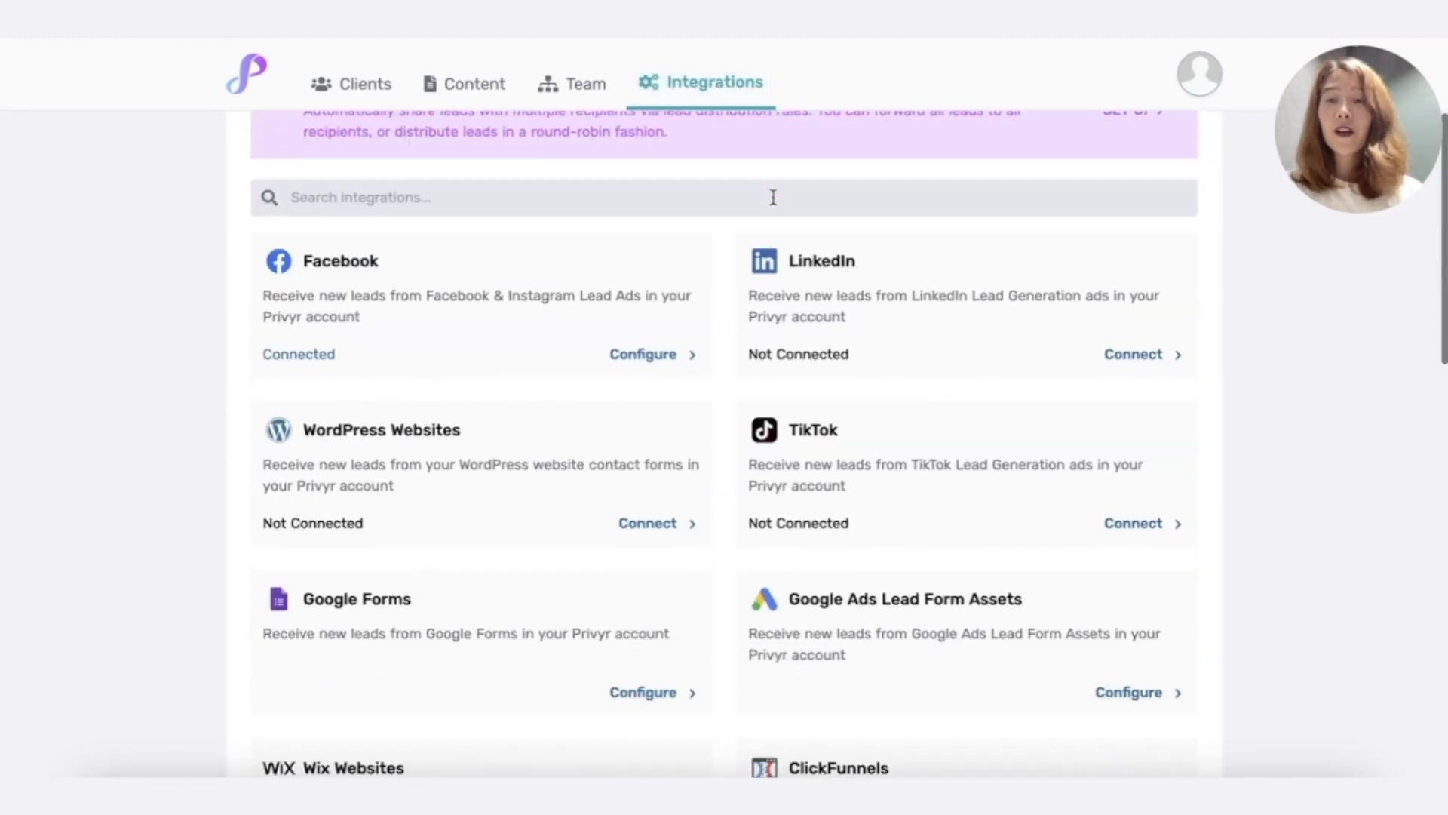
scroll(773, 202, down, 3)
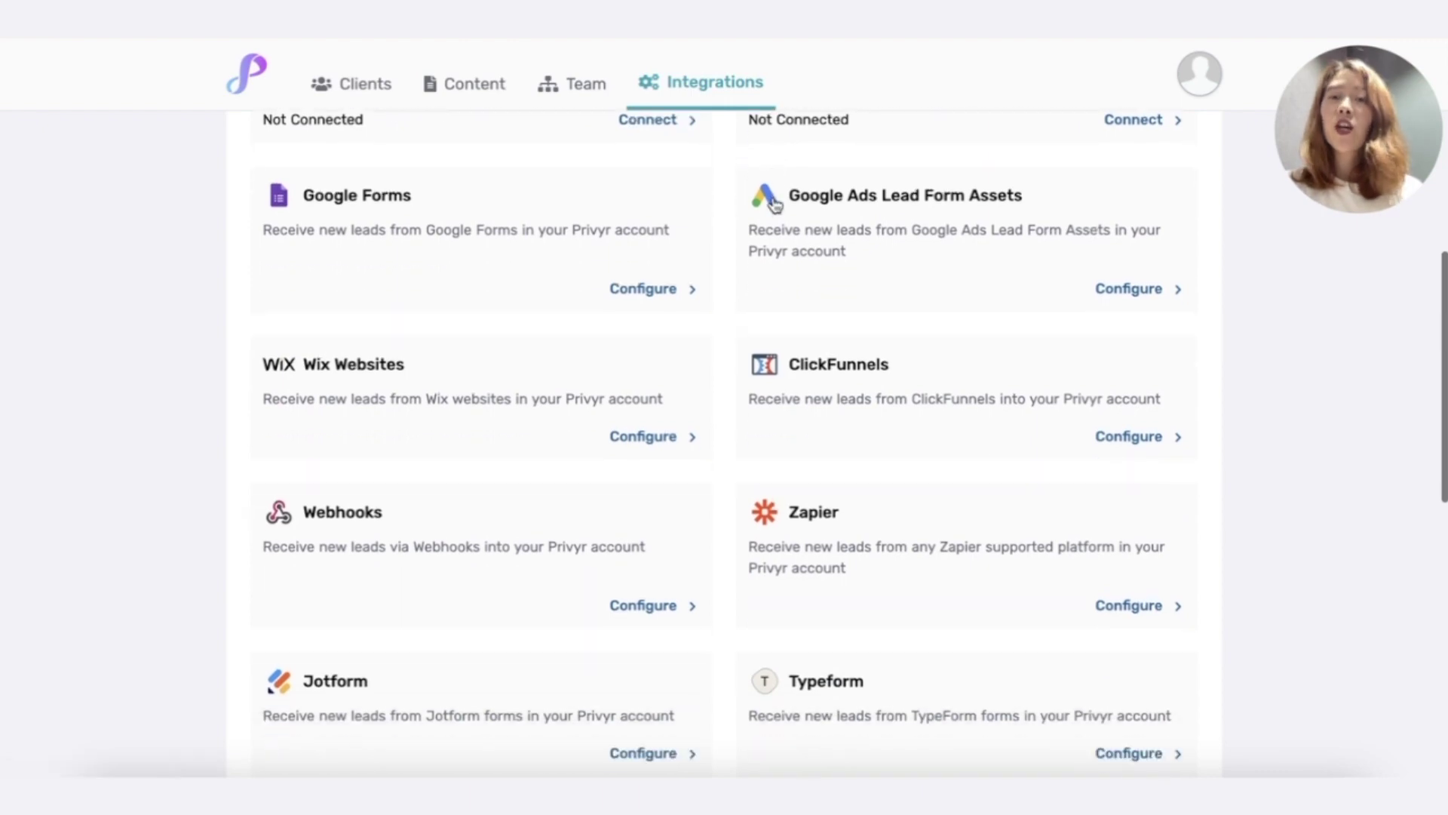
scroll(773, 202, down, 8)
scroll(773, 202, up, 10)
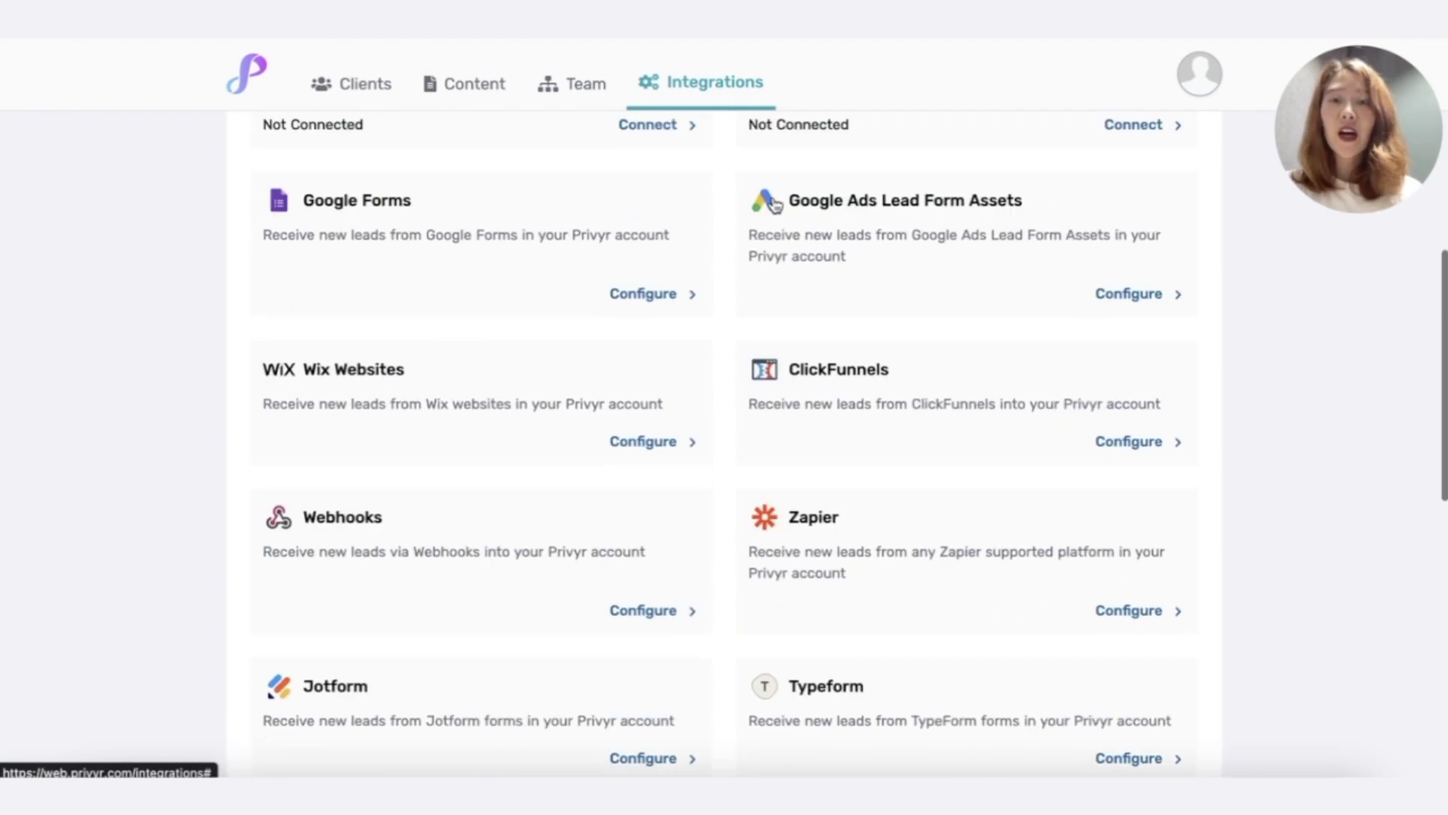
scroll(774, 204, up, 3)
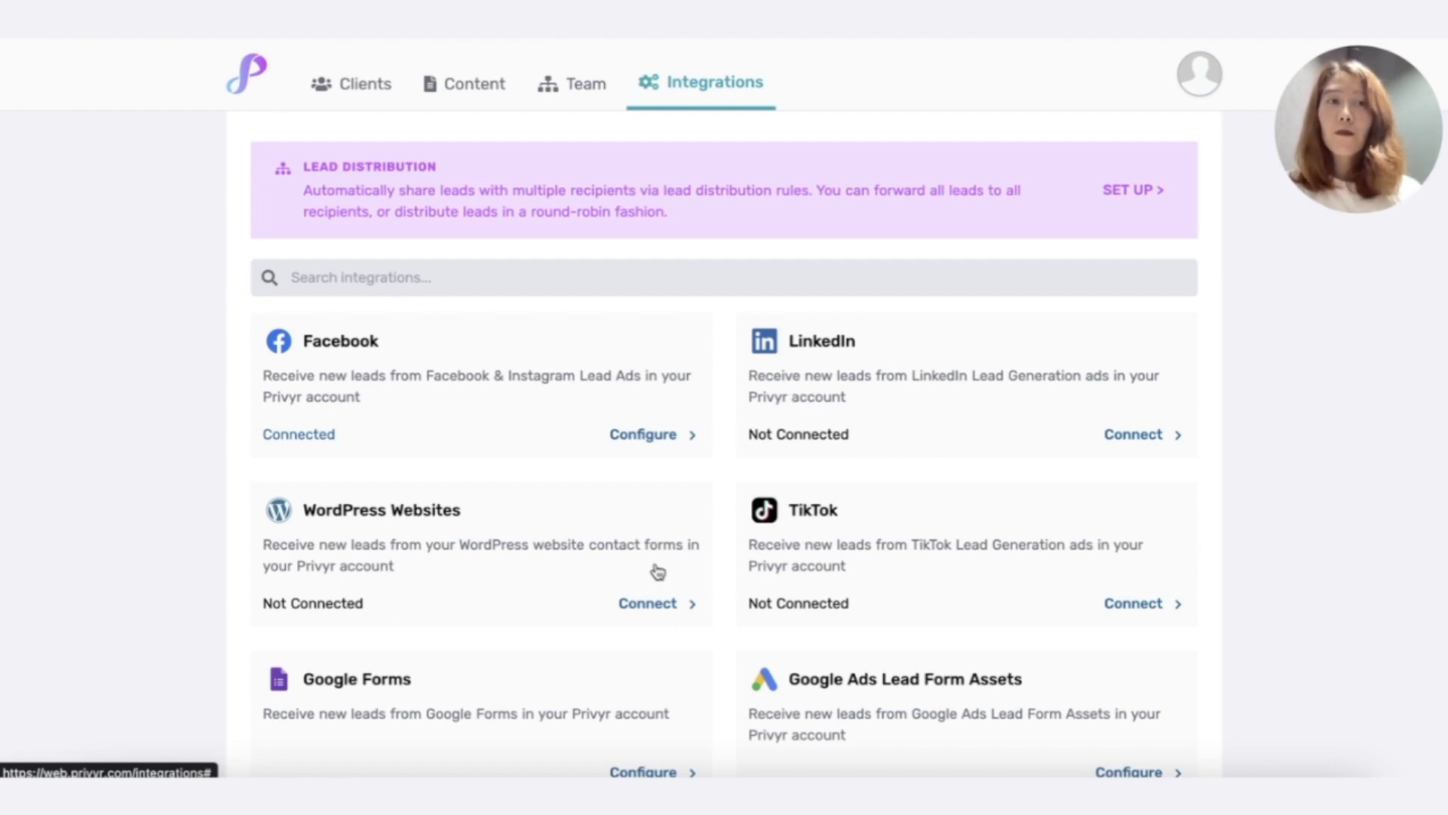
scroll(658, 571, down, 10)
click(717, 635)
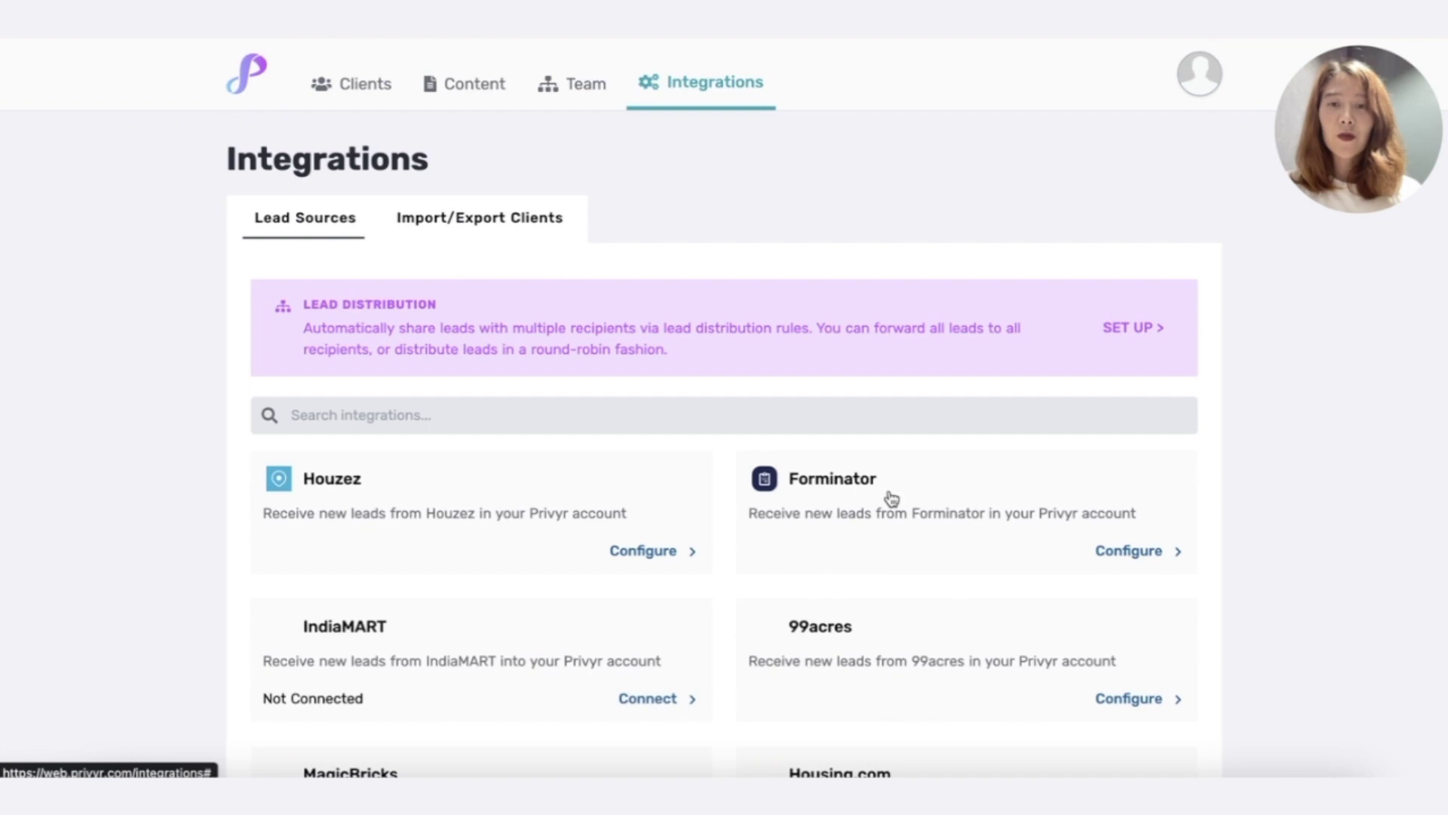
scroll(890, 501, down, 1)
scroll(944, 403, down, 5)
scroll(945, 408, up, 8)
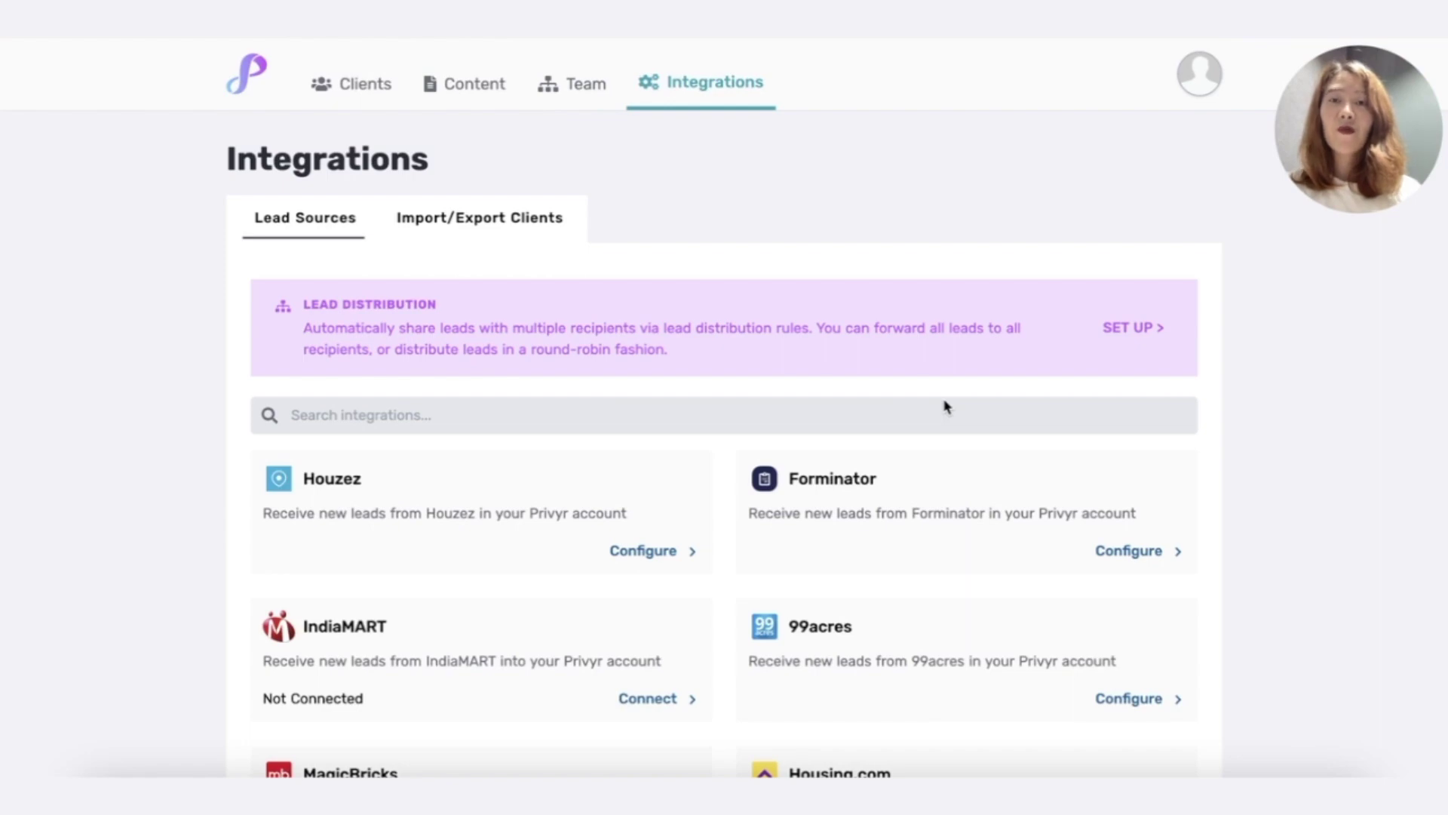
scroll(943, 404, down, 6)
click(717, 638)
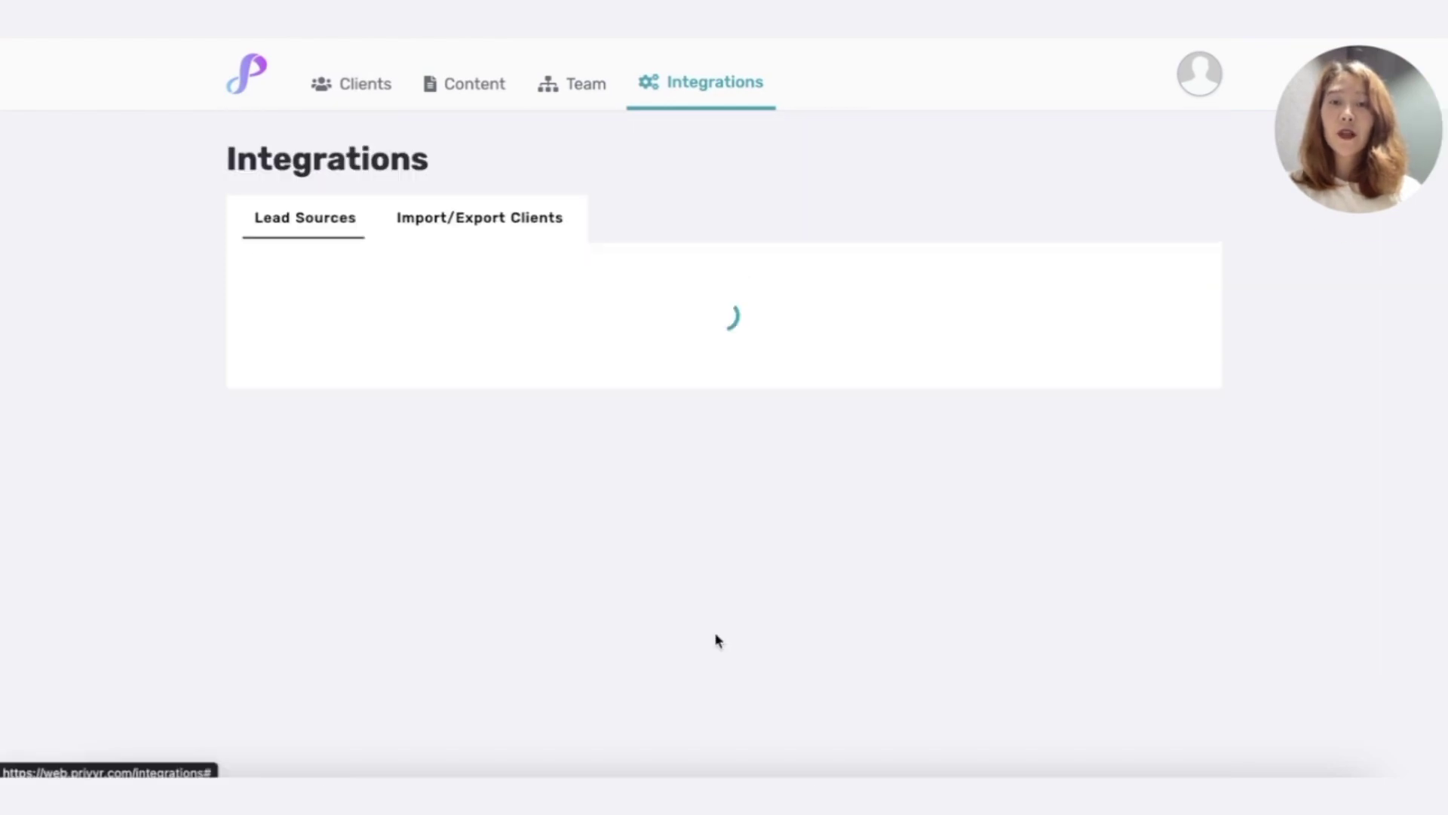
scroll(714, 559, down, 3)
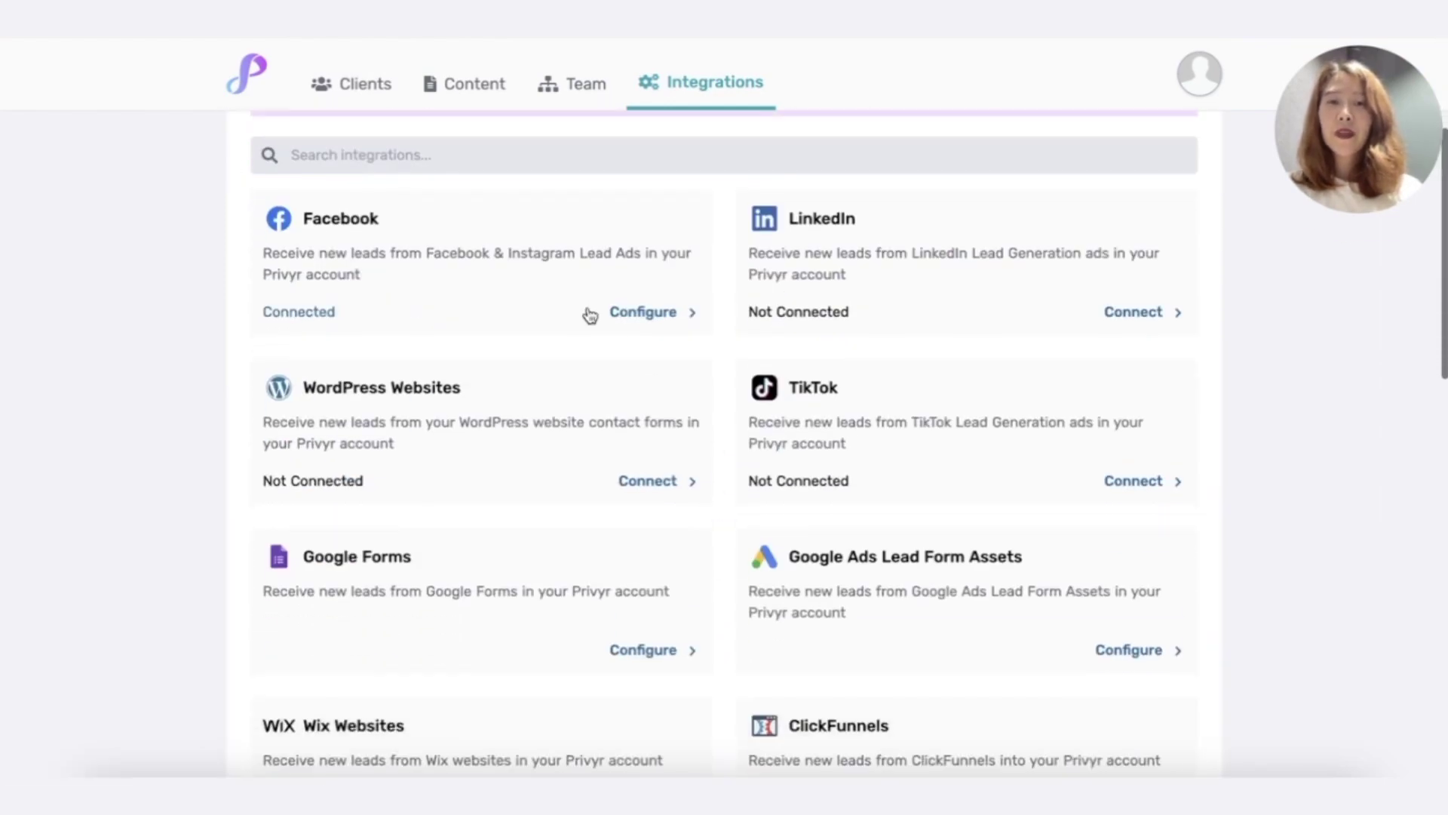
- Open the Facebook integration page with its three connected ACME pages and show its Options menu
click(632, 313)
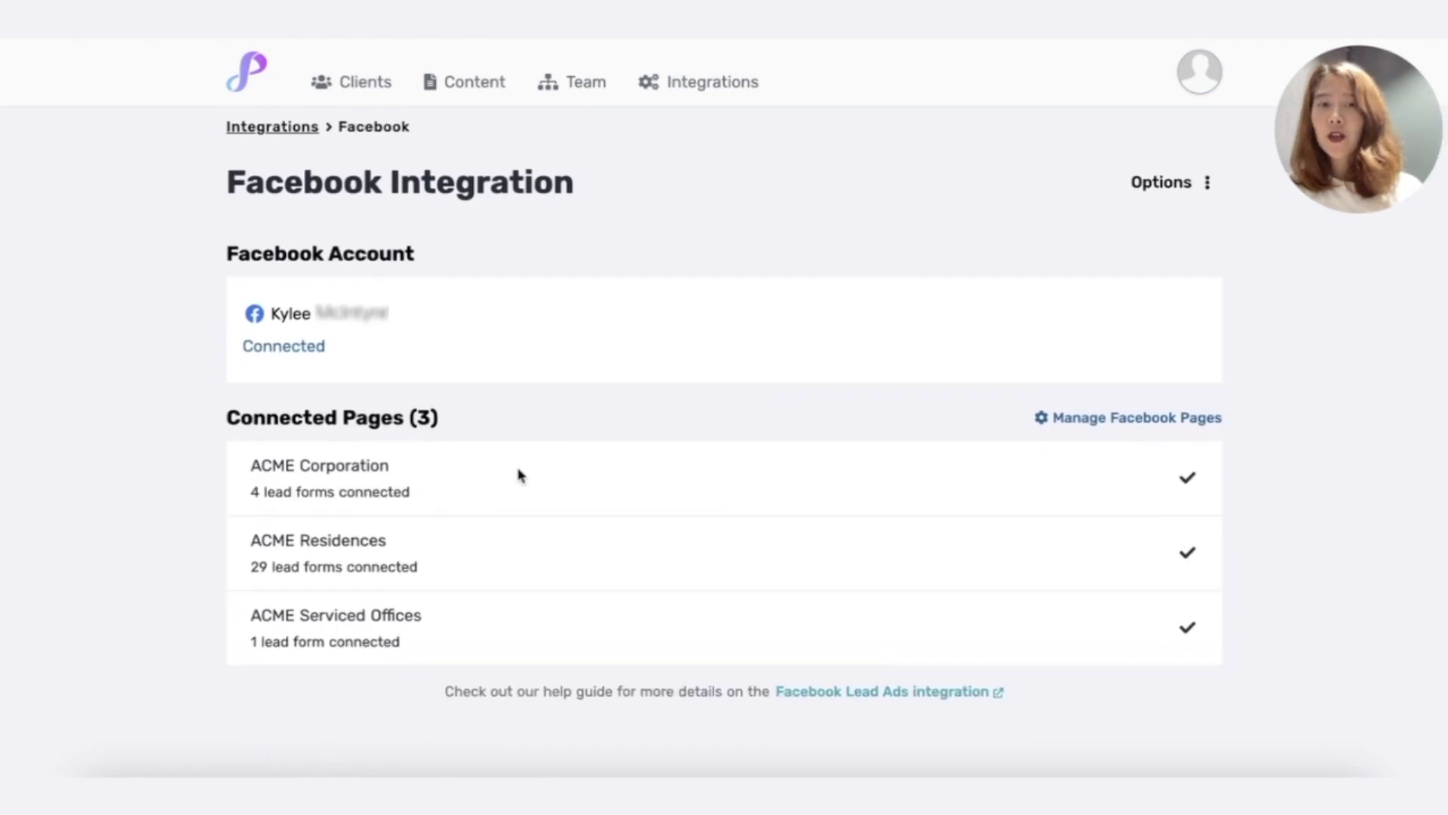
click(1195, 191)
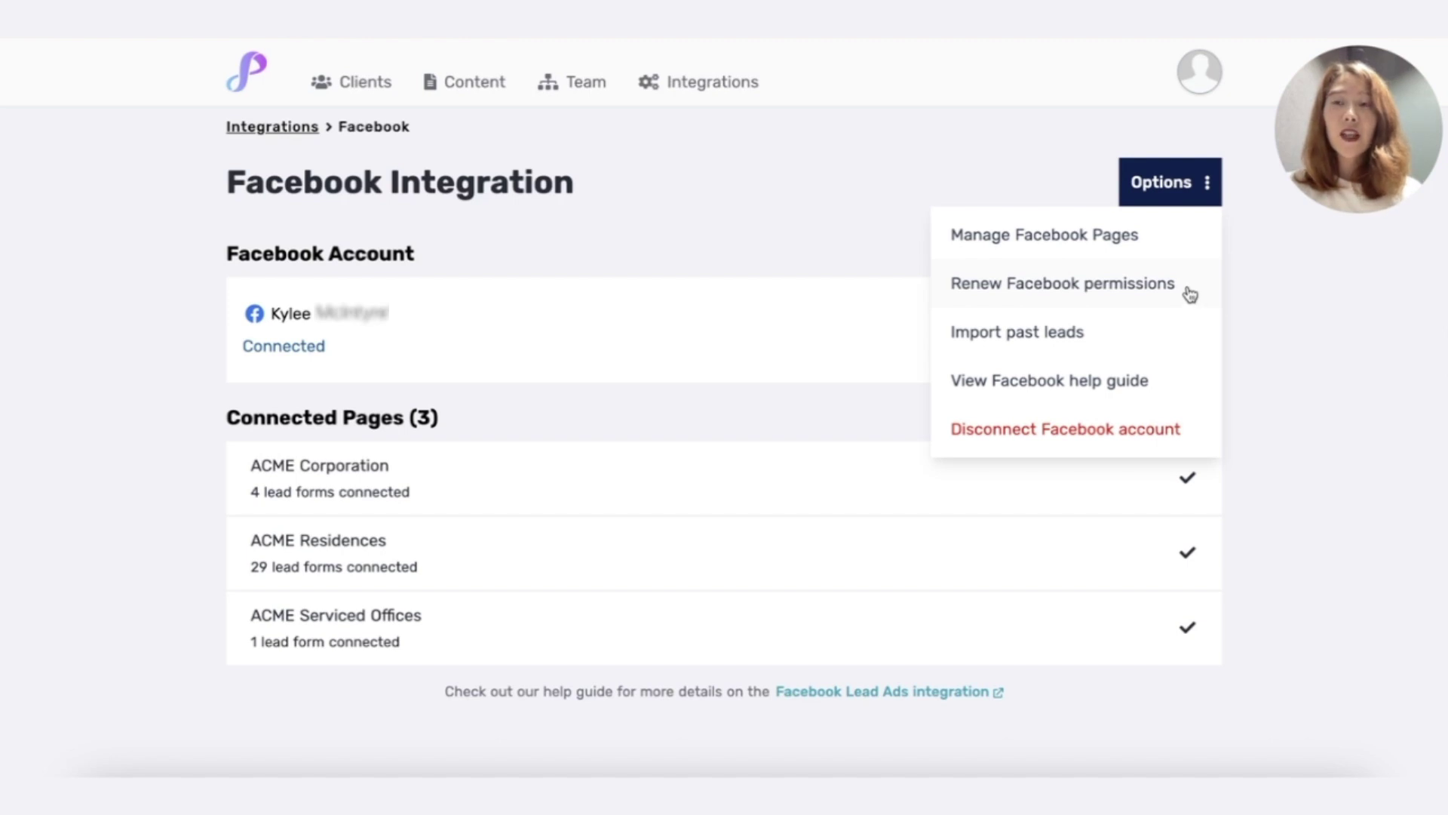
click(1159, 340)
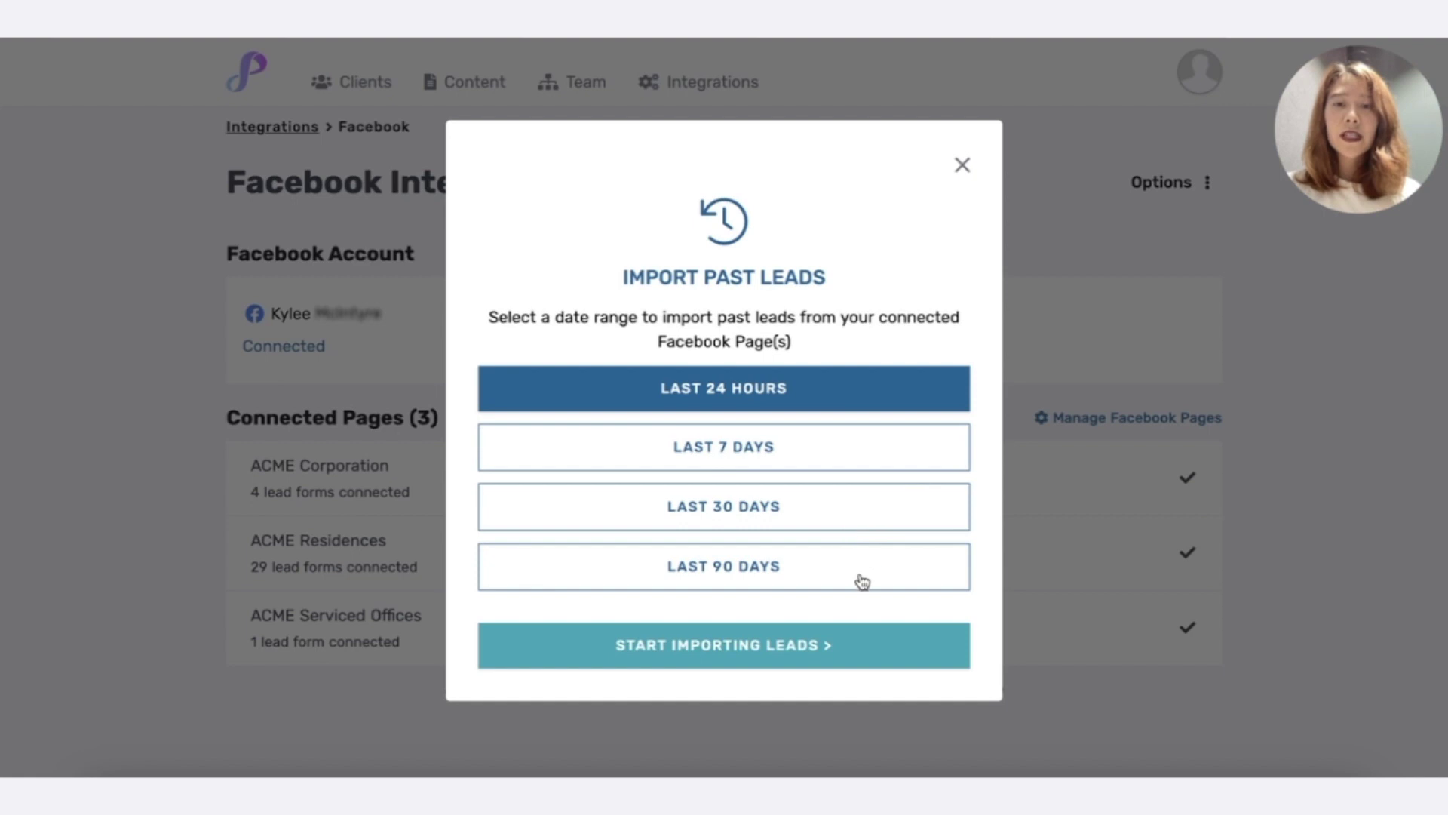
click(963, 167)
click(1140, 187)
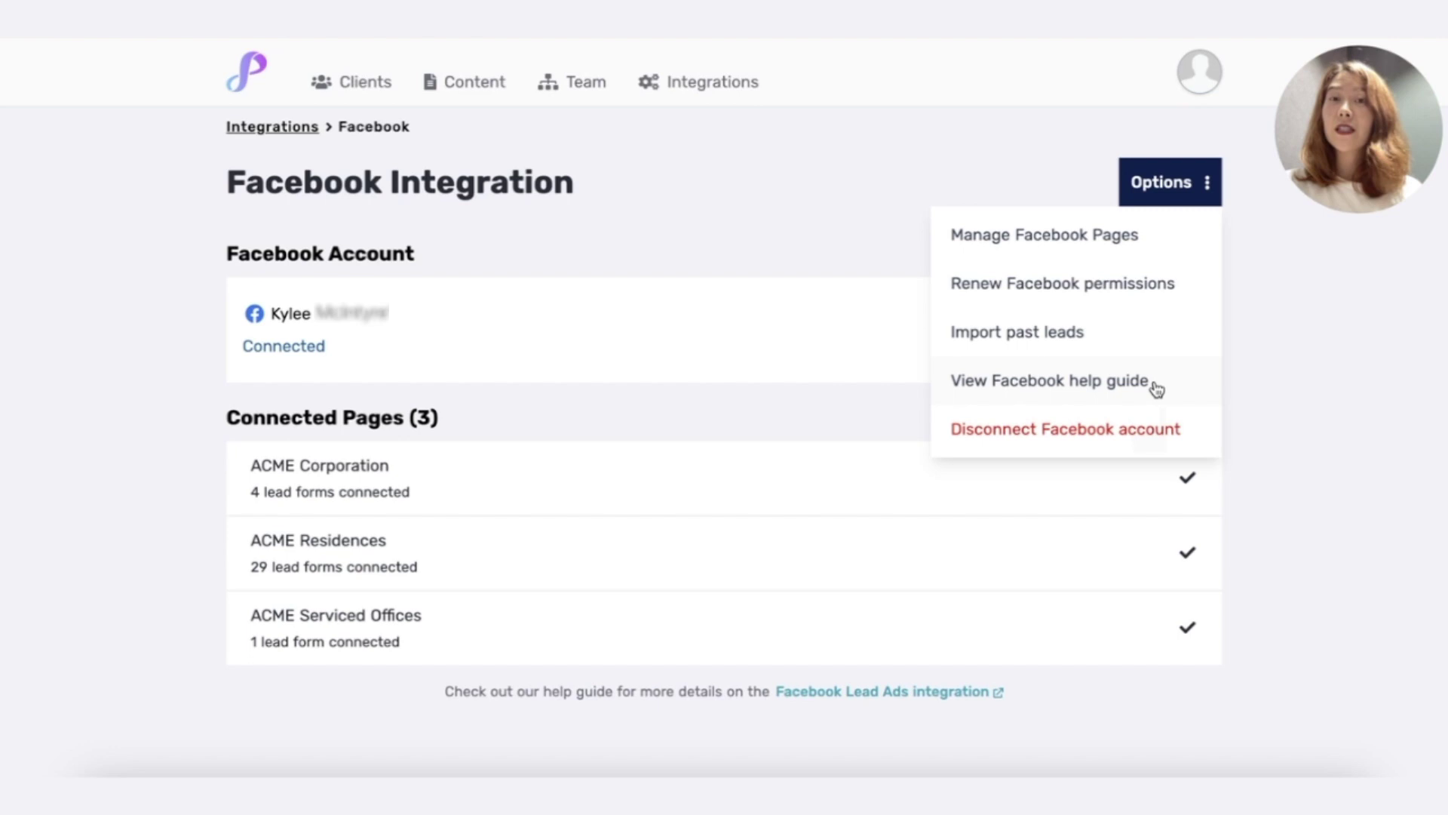
- Dismiss the Options menu and go back to the Clients list showing the Test Lead
click(1322, 359)
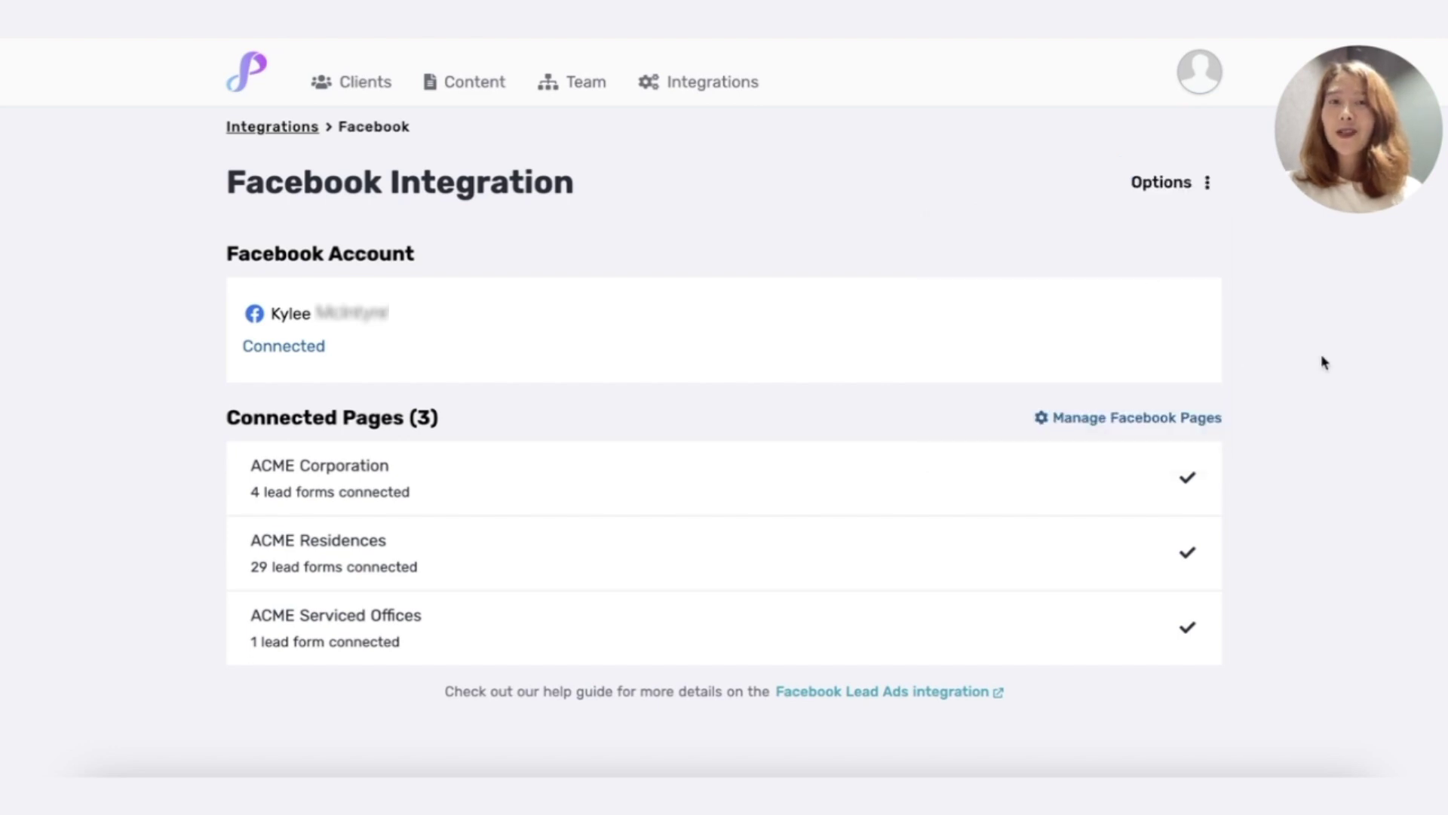
click(369, 86)
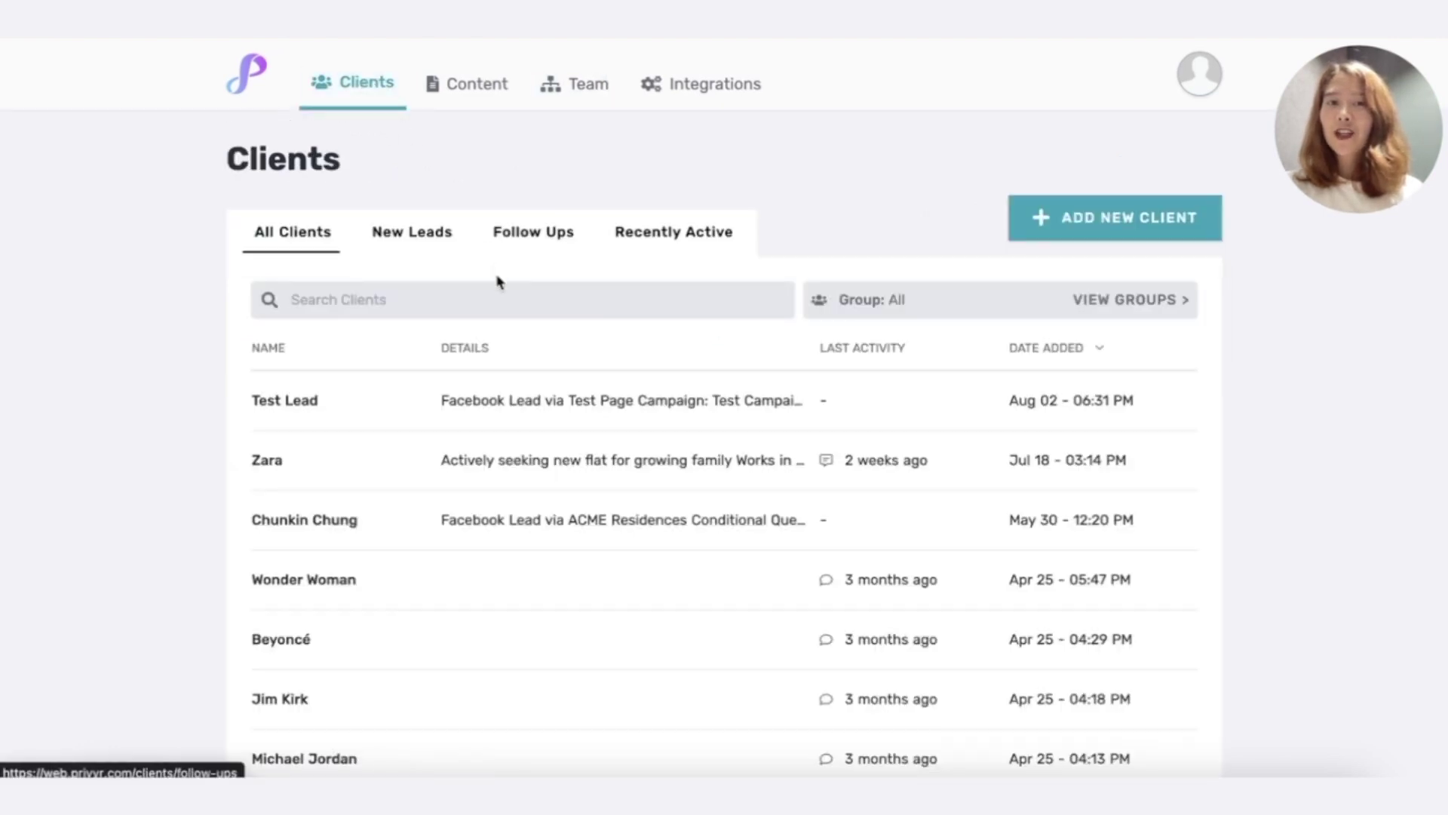